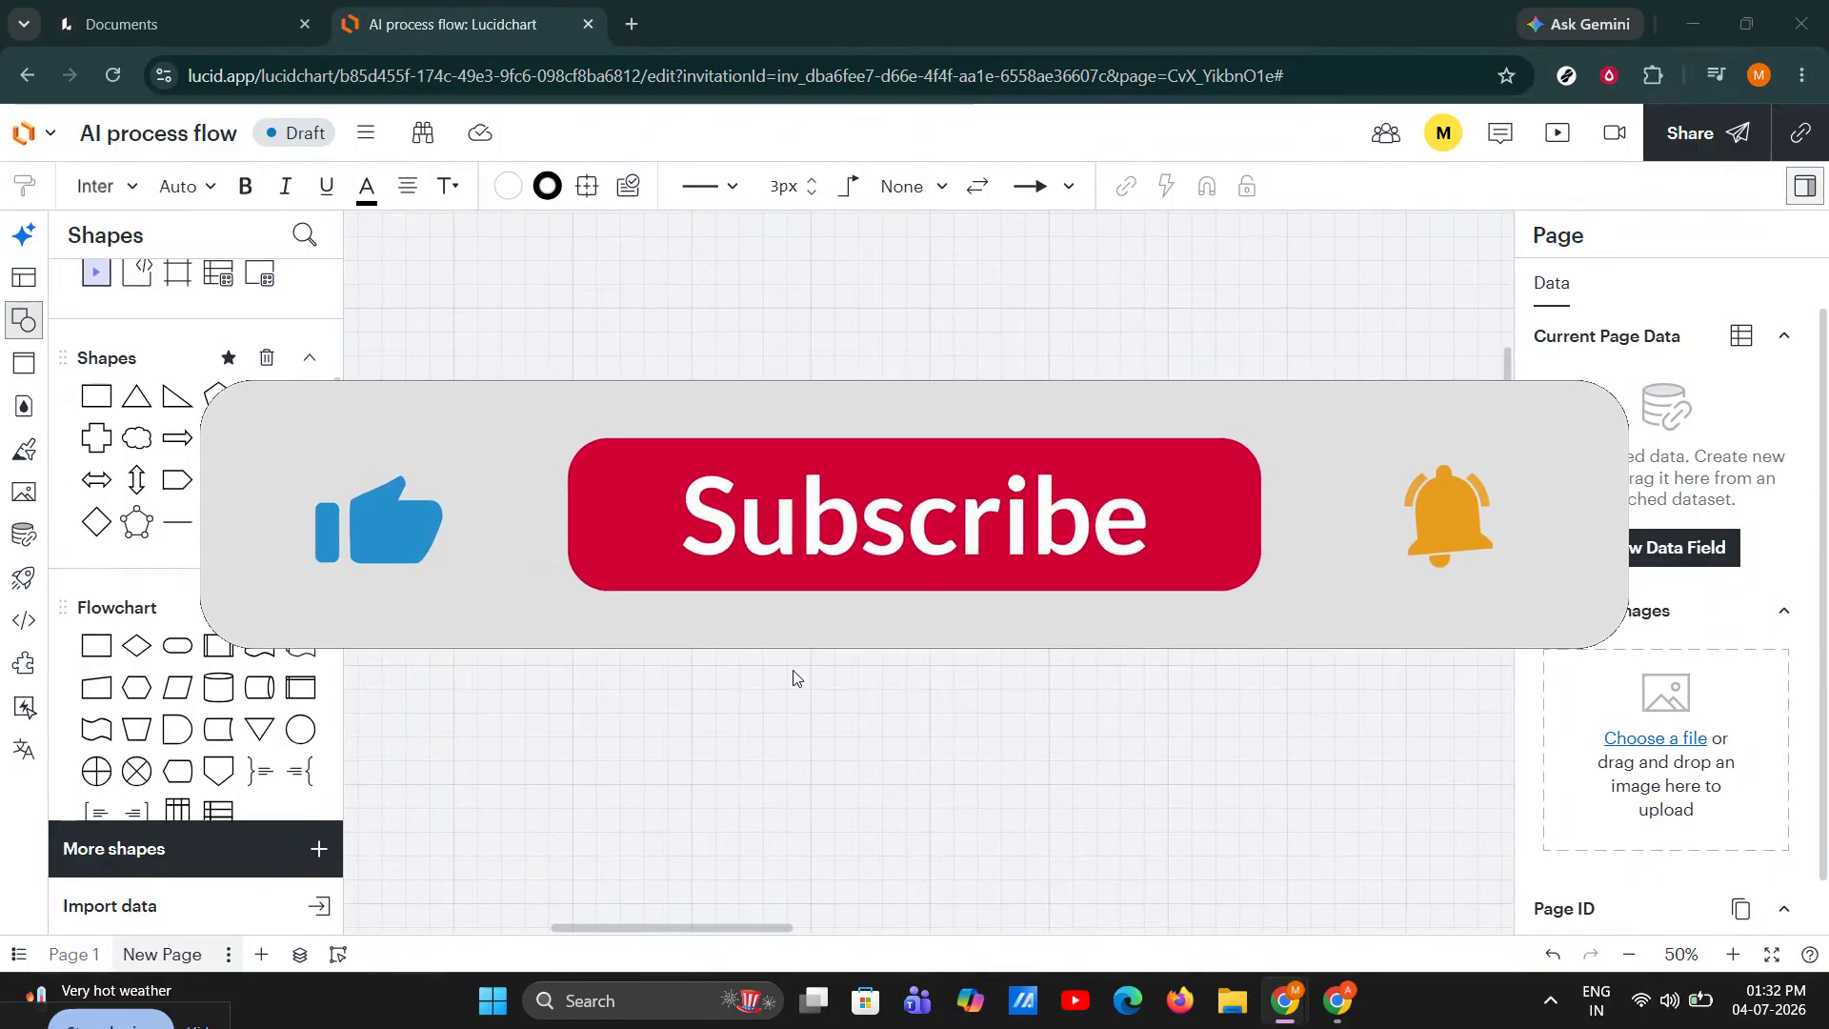
Step: Place a rectangle on the canvas, enlarge it, and add a second rectangle to its right
left_click(598, 433)
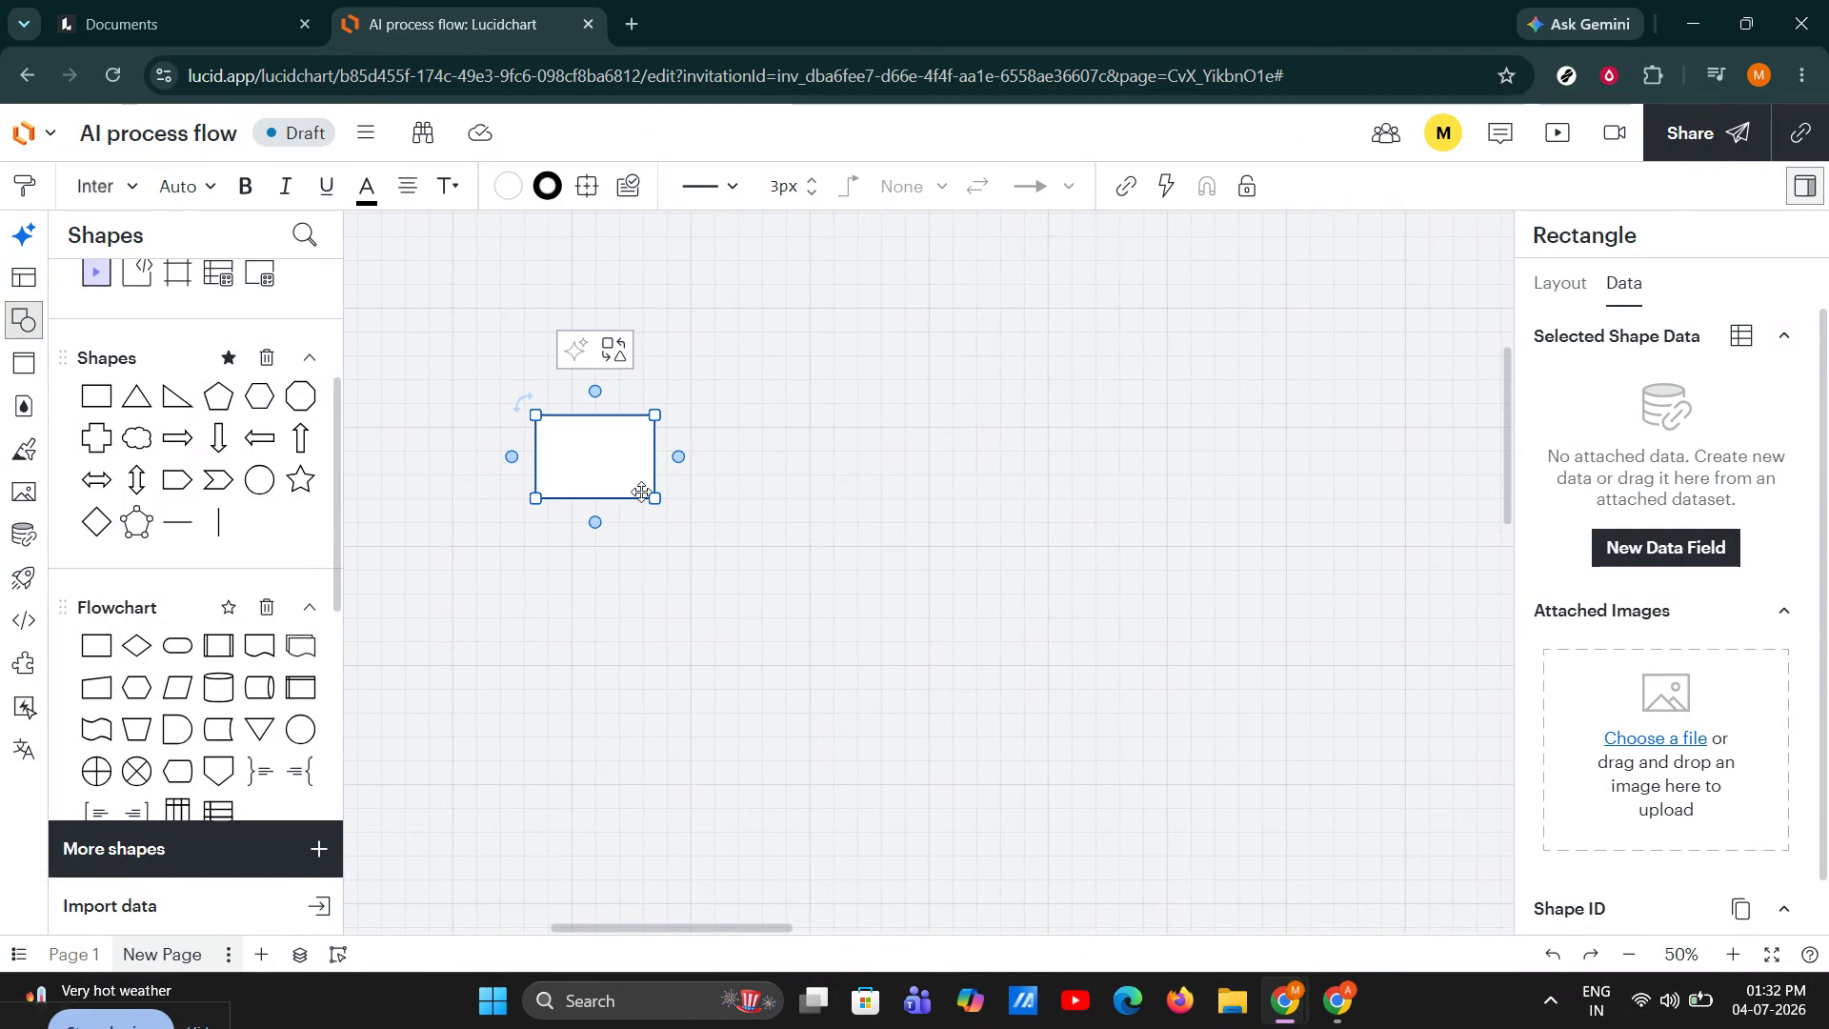
left_click_drag(657, 496, 702, 527)
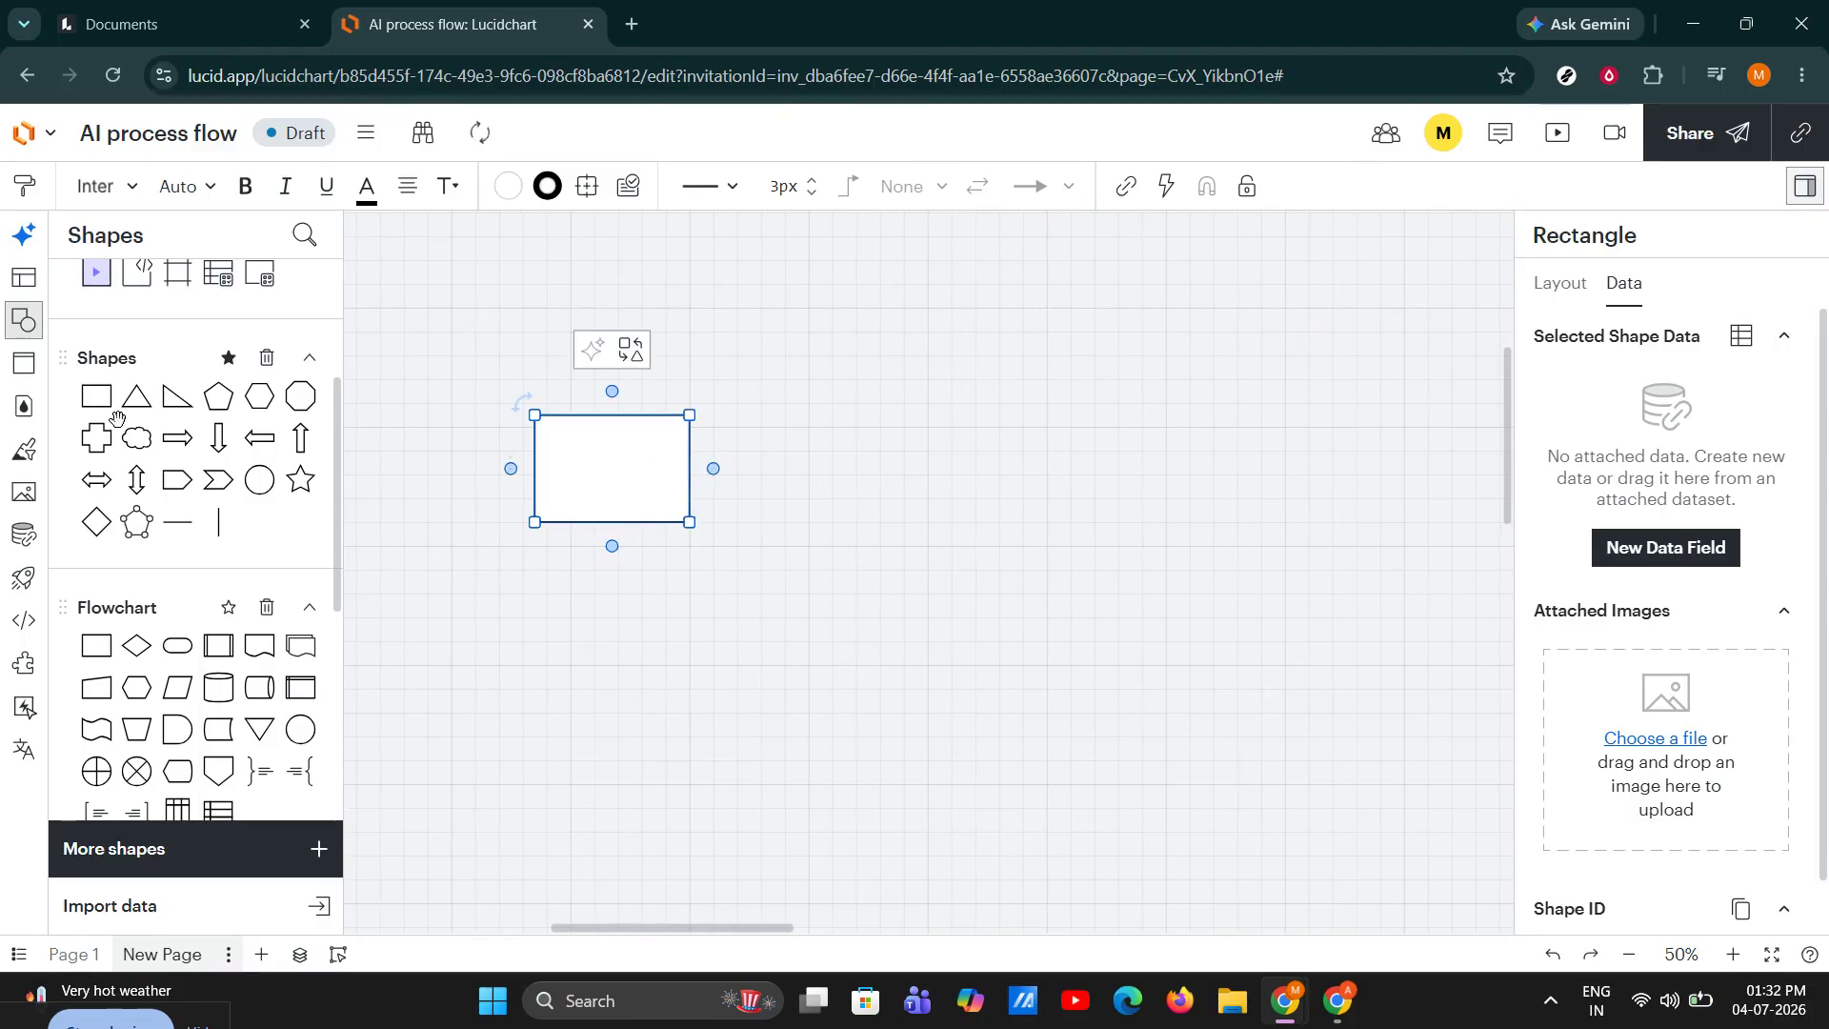
left_click_drag(96, 396, 1034, 458)
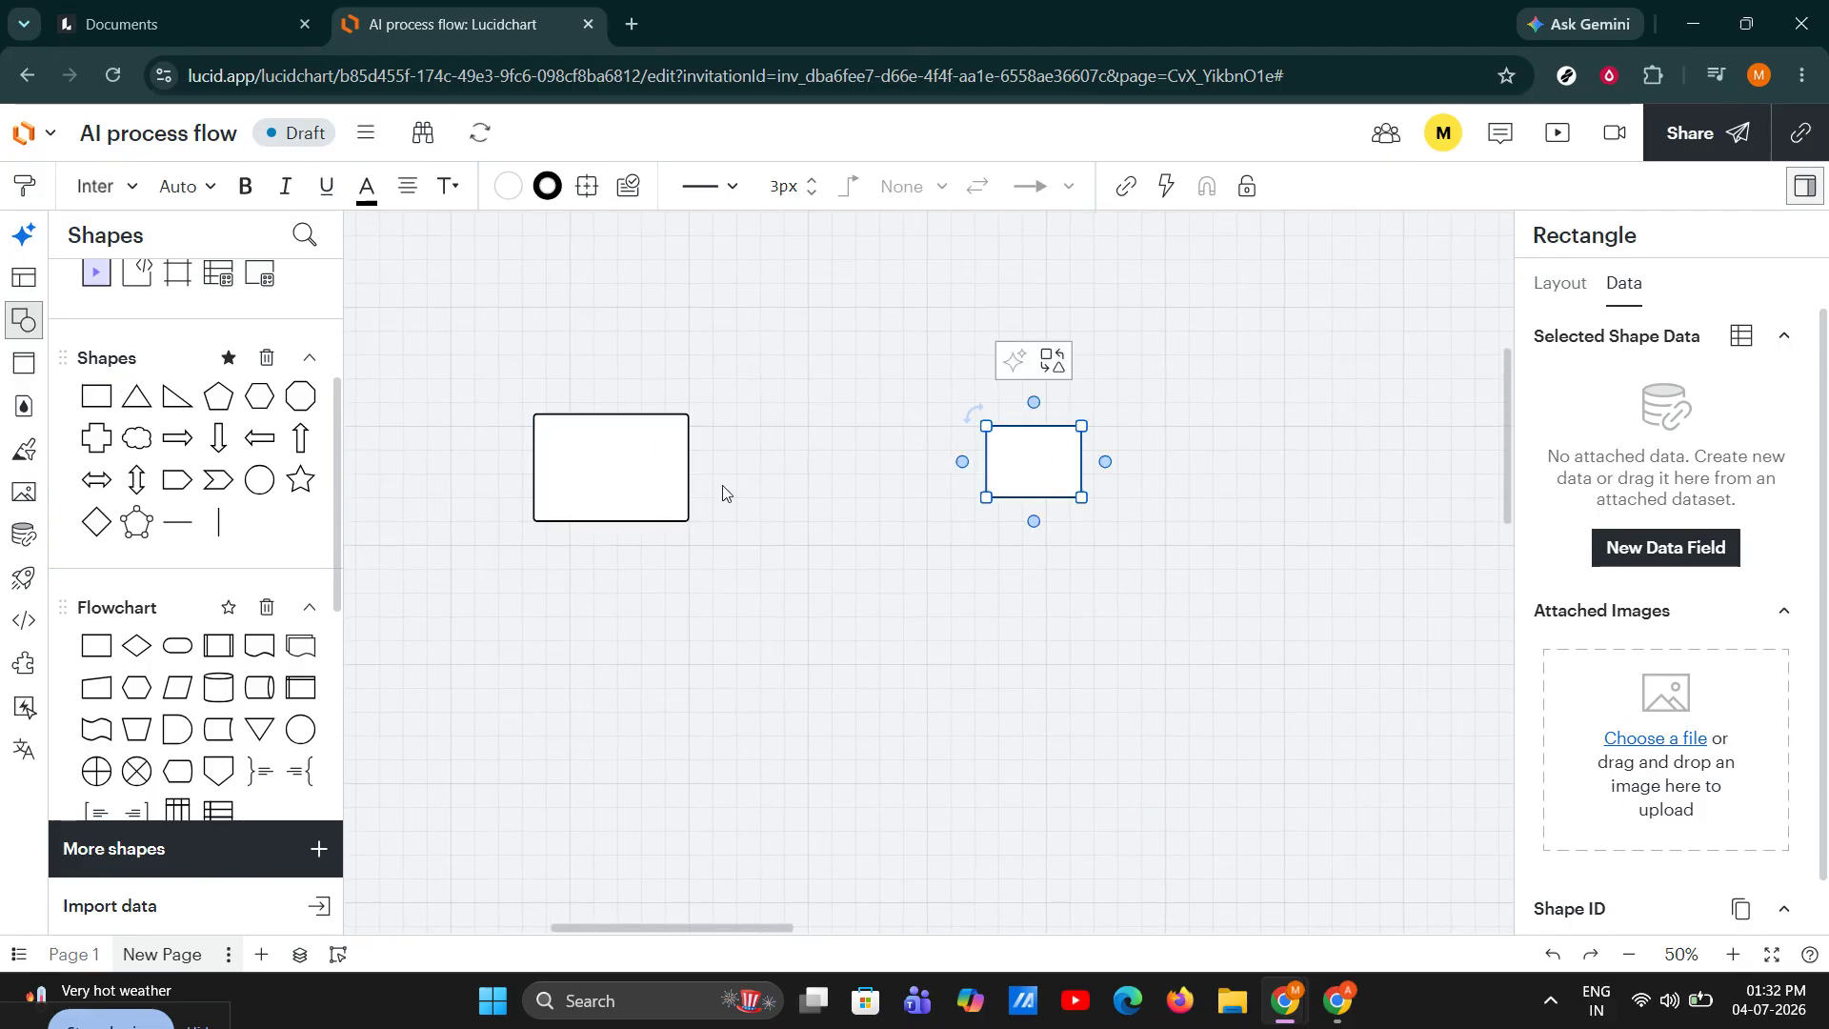
Step: Fill both rectangles with the solid color Orange
left_click(638, 461, "shift")
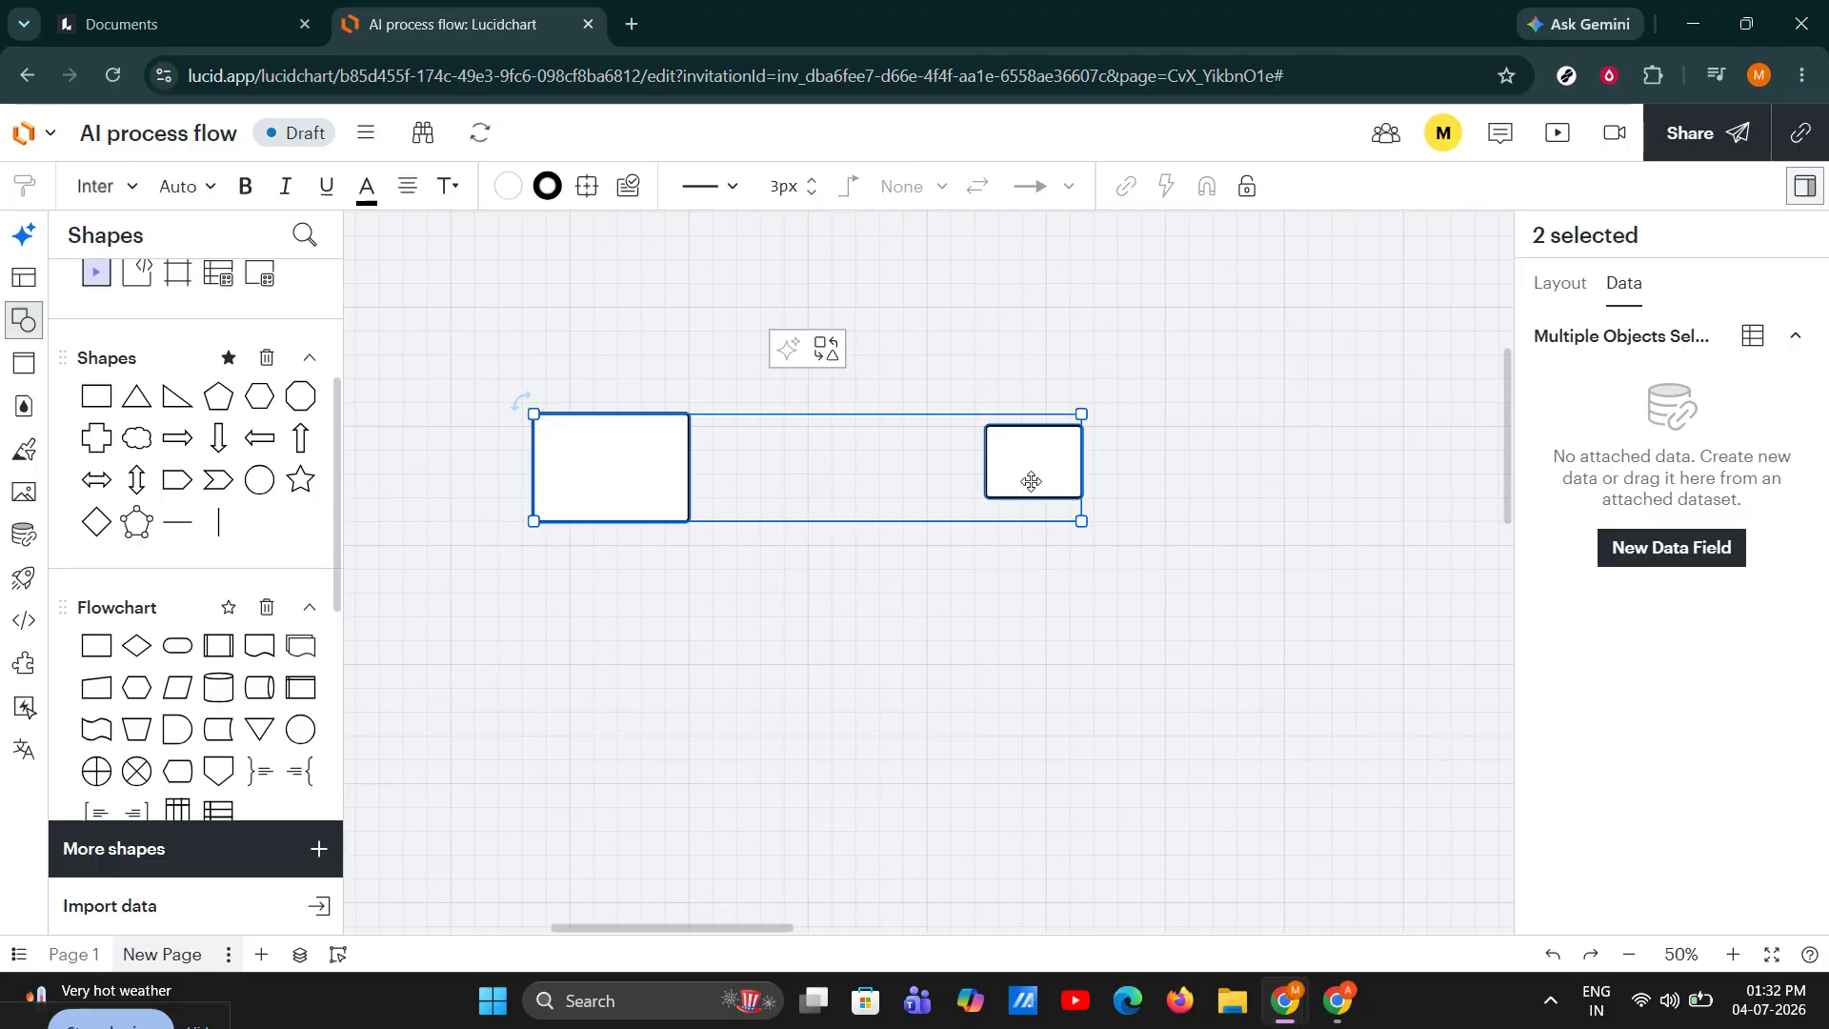
left_click(697, 512)
left_click(641, 466)
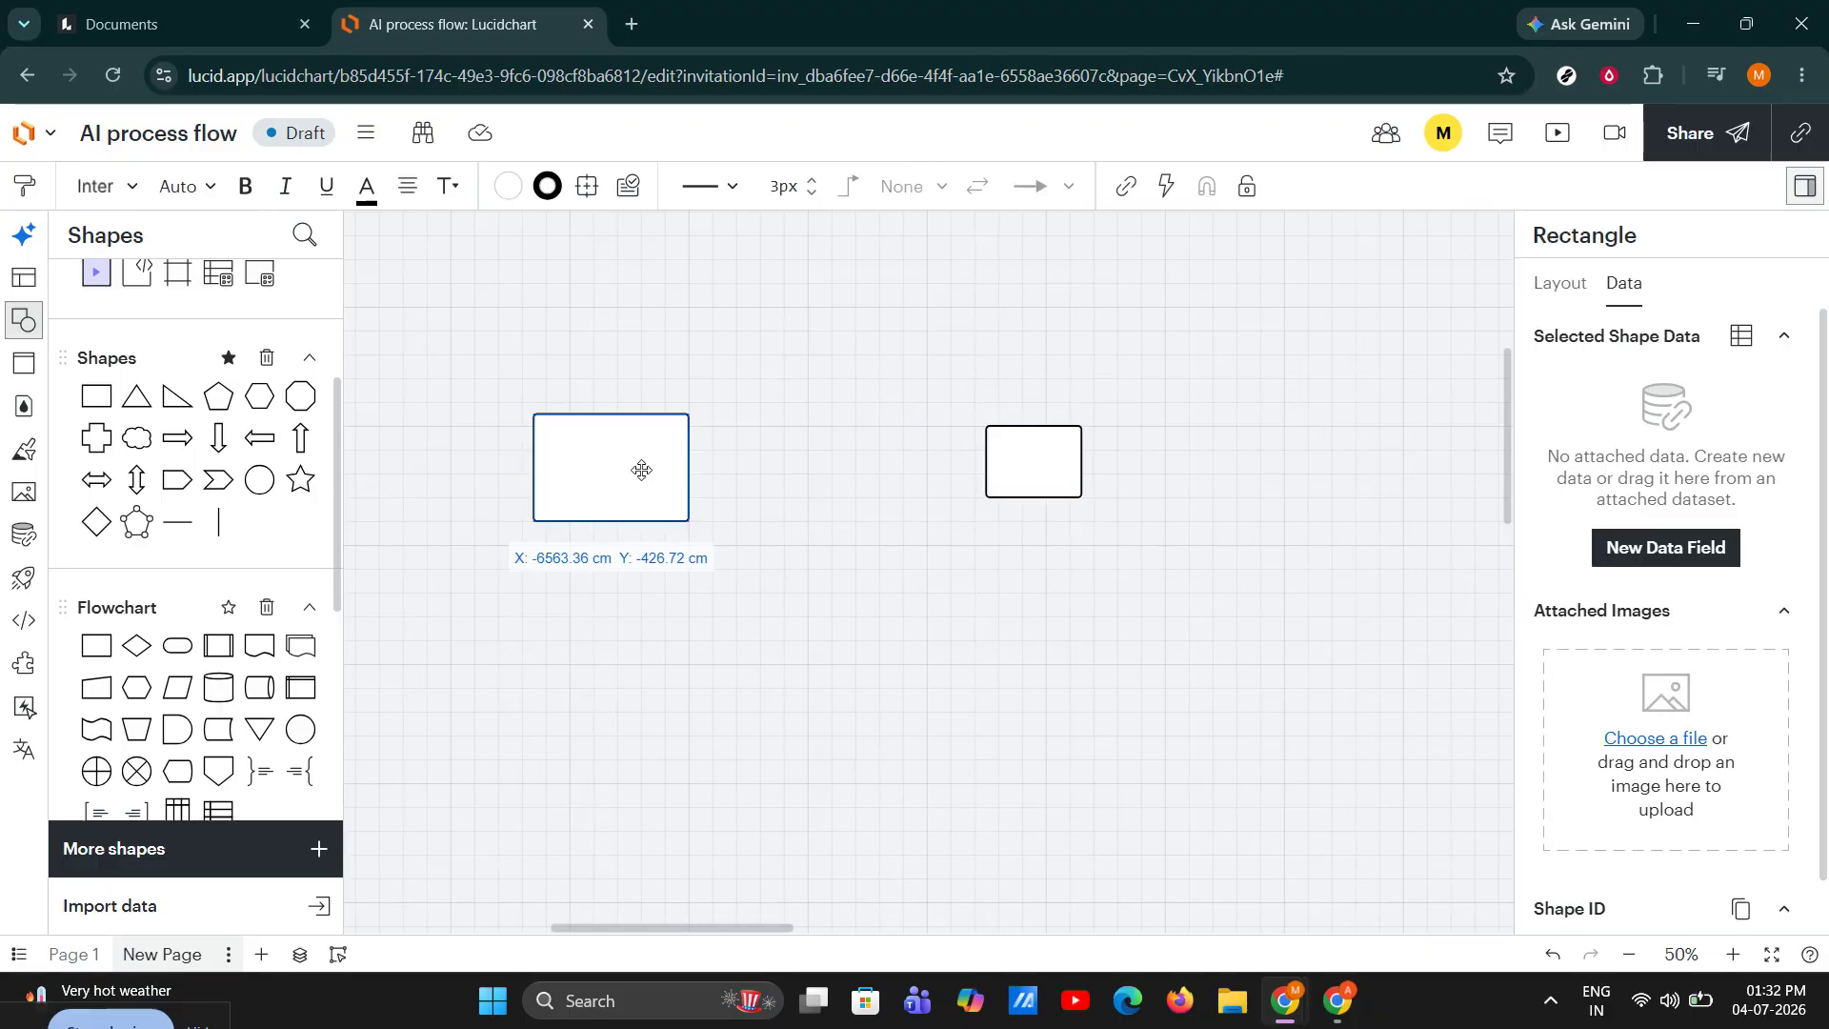
left_click(1022, 479, "shift")
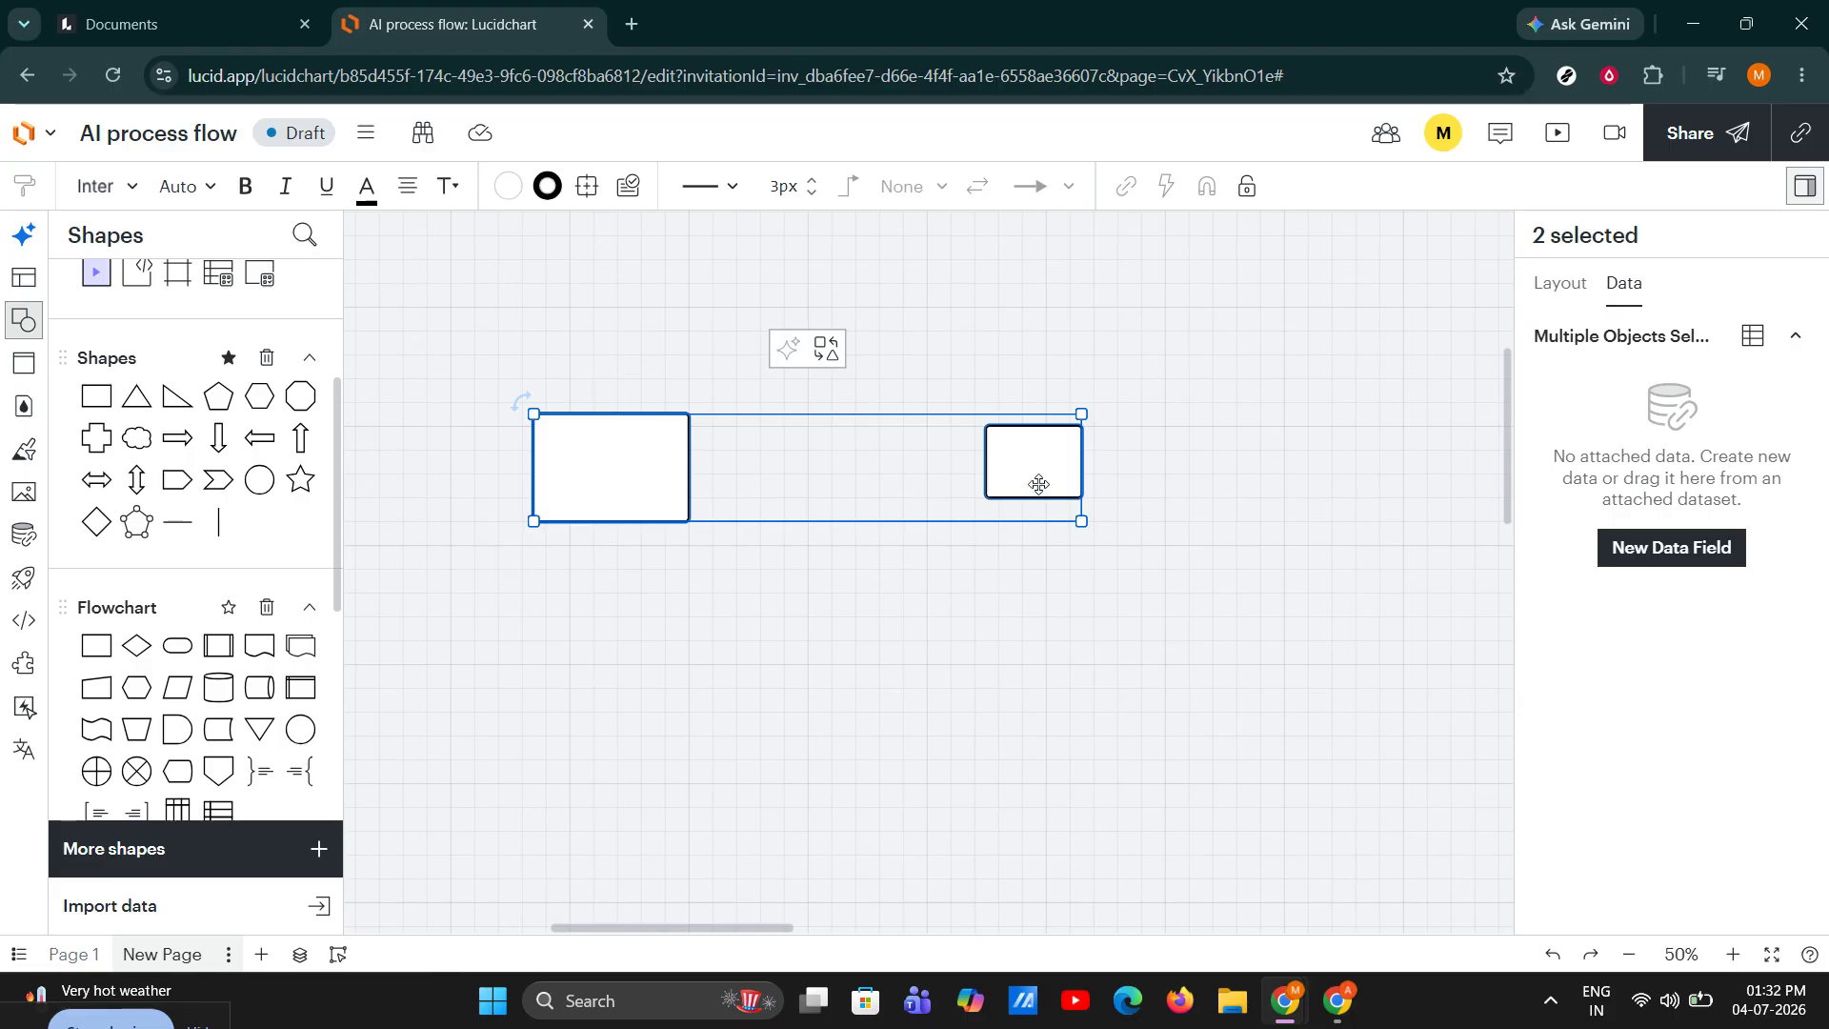
left_click(511, 196)
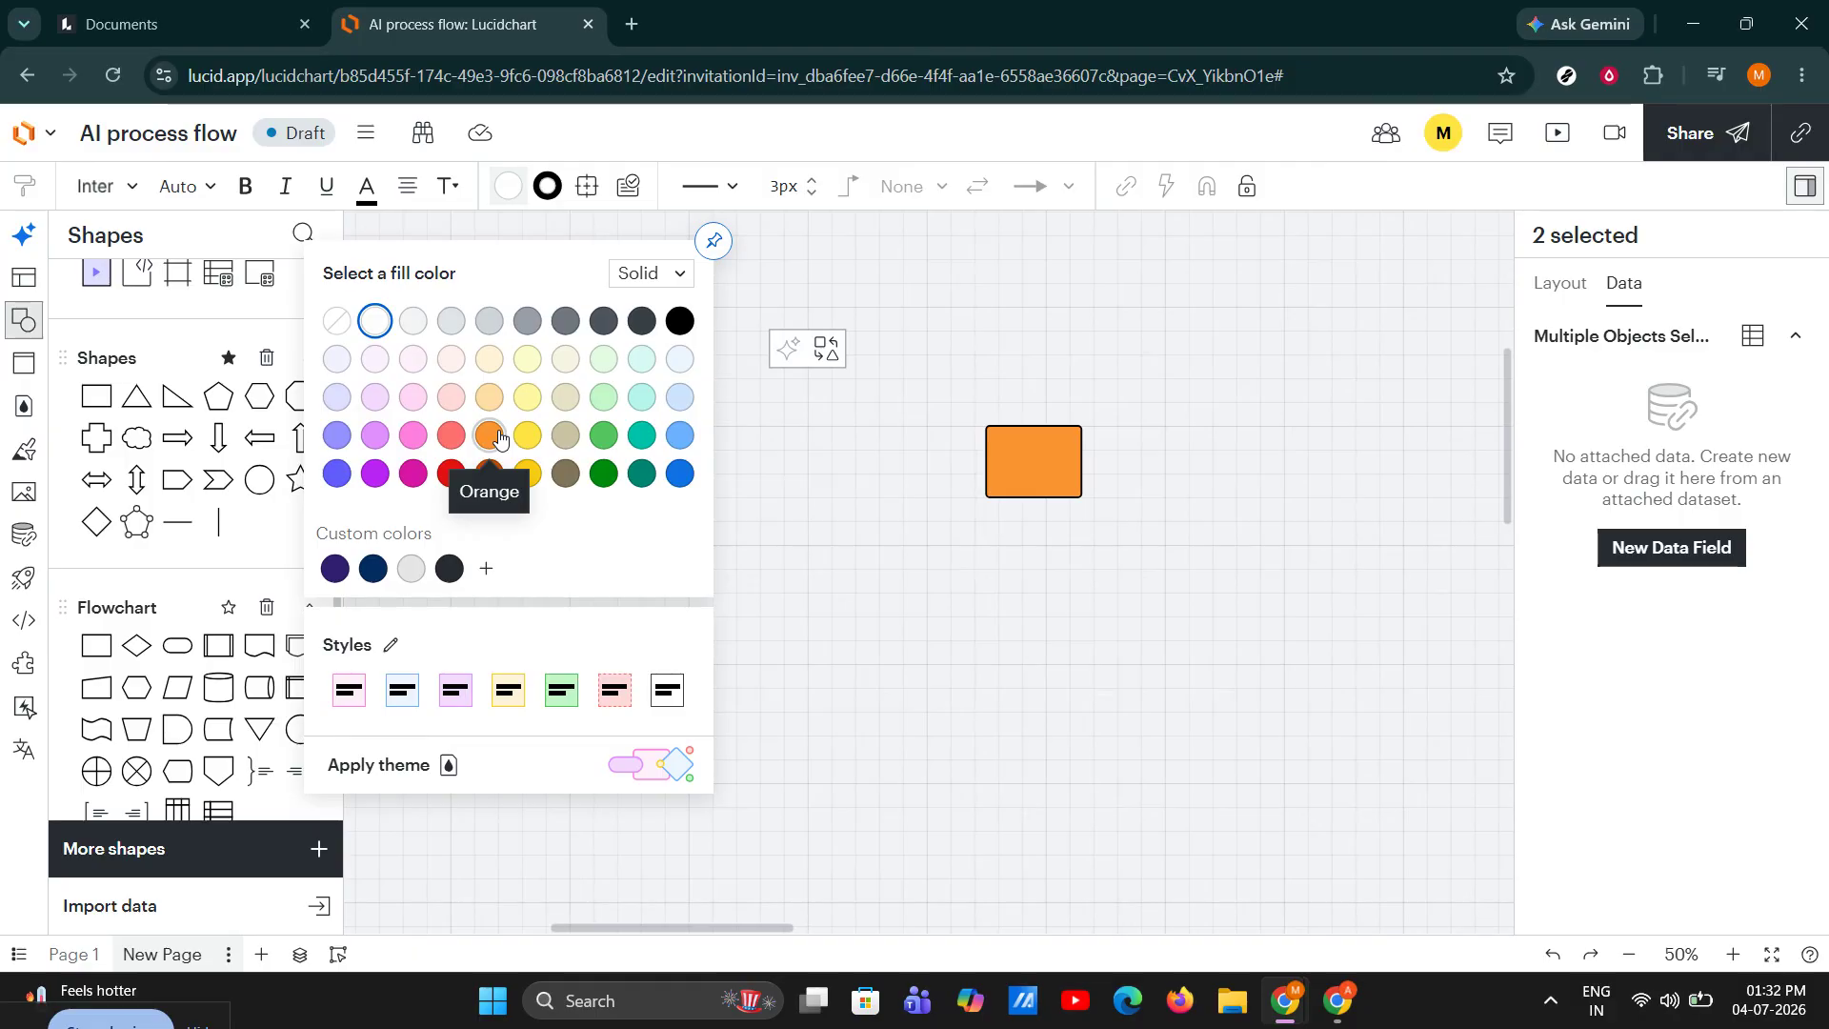
left_click(499, 438)
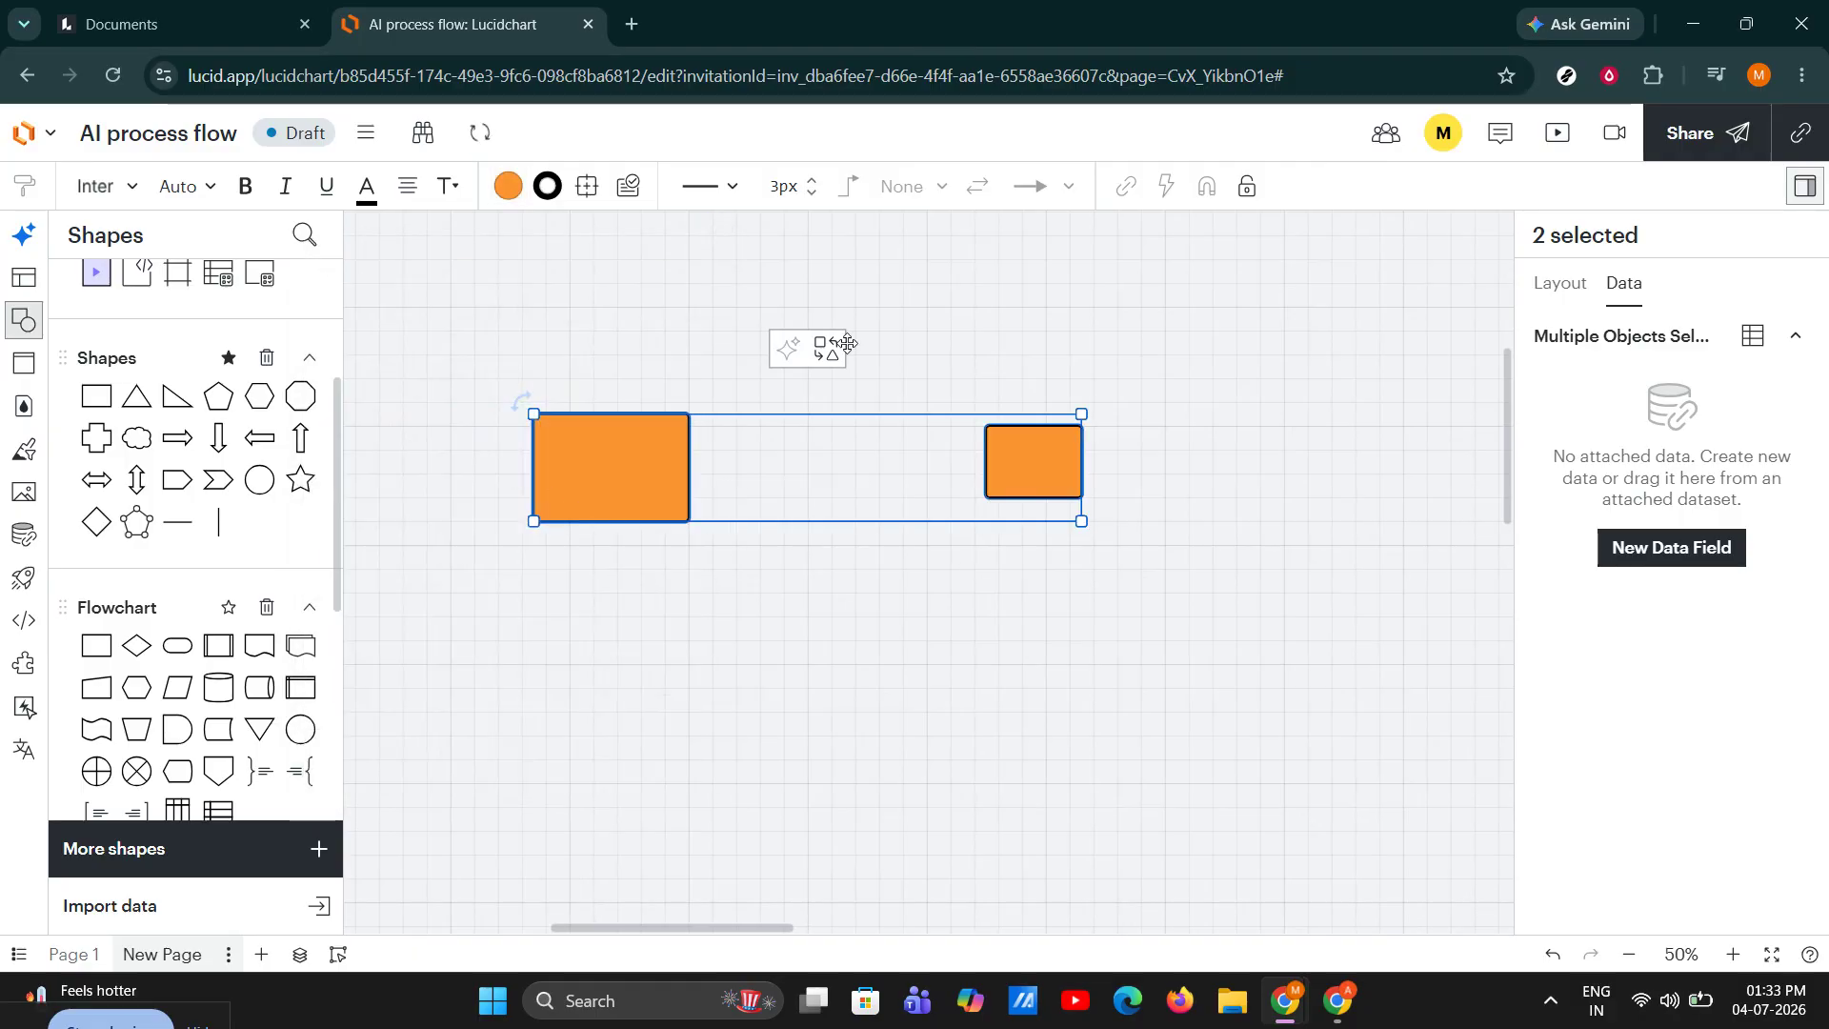
left_click(1020, 379)
Step: Enlarge the right rectangle and align it horizontally with the left rectangle
left_click(1048, 444)
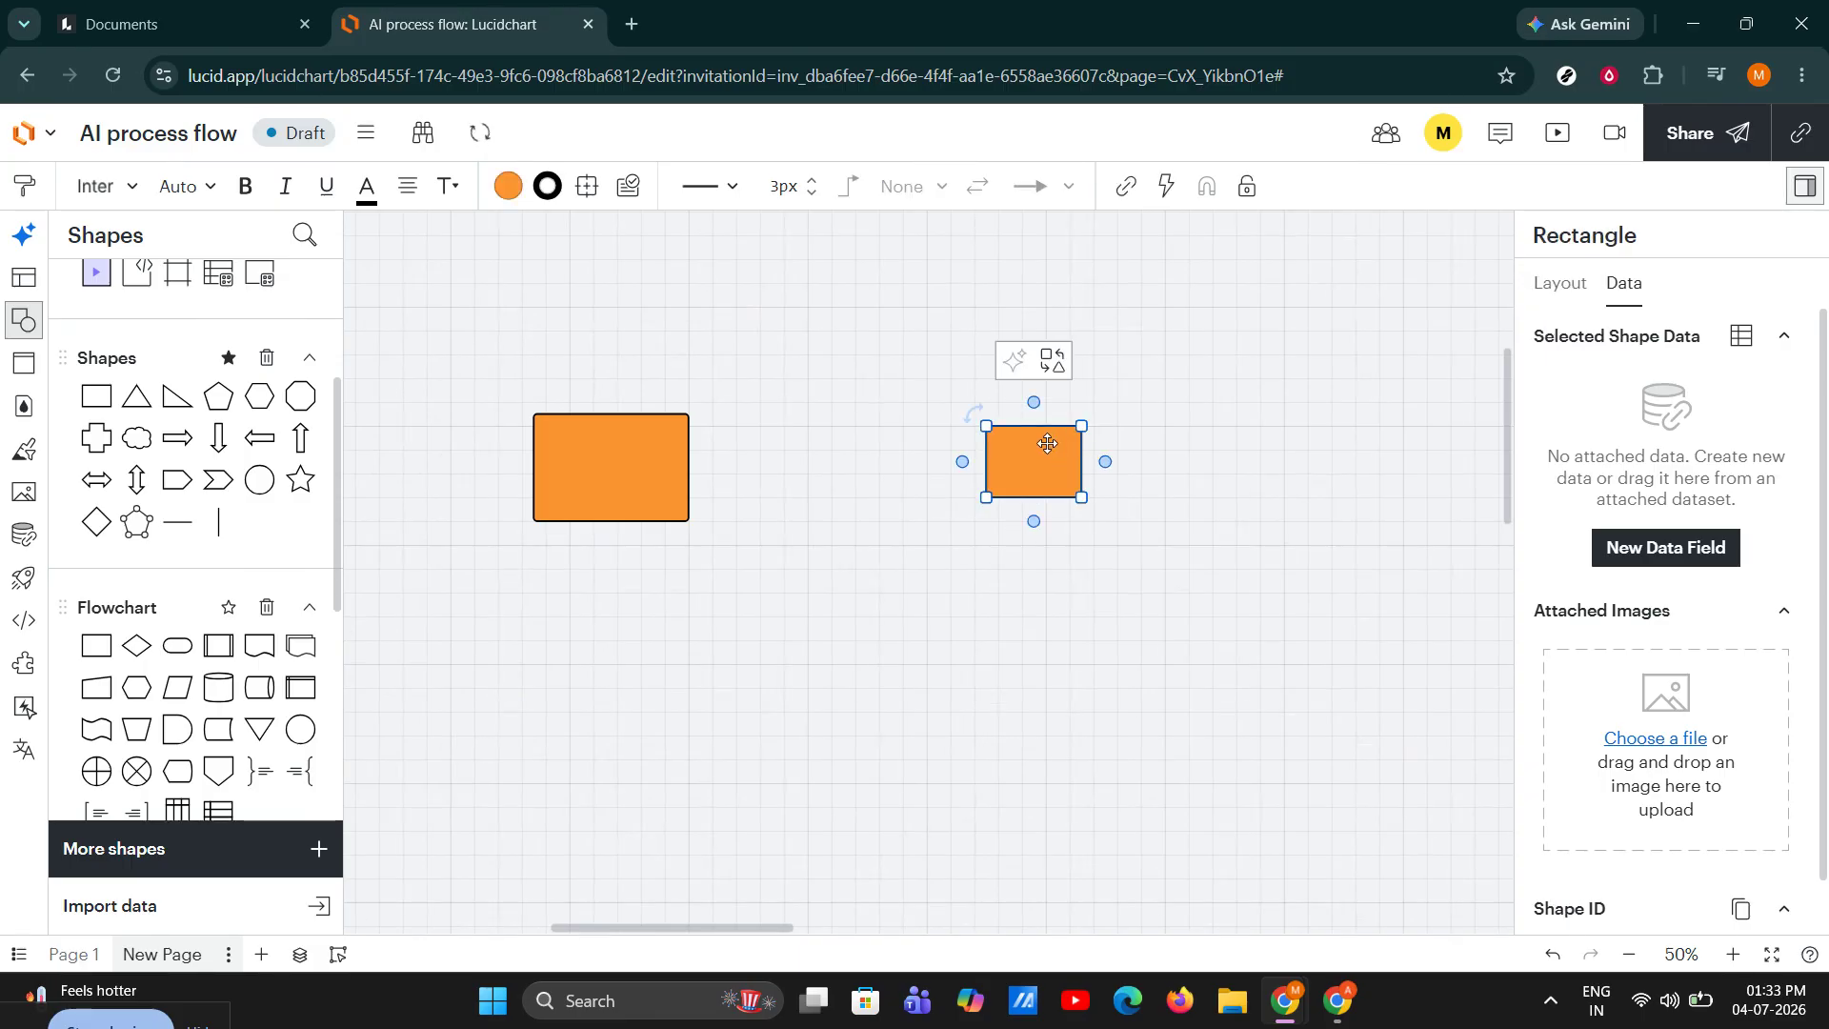
mouse_move(1081, 497)
left_mouse_down()
mouse_move(1128, 545)
mouse_move(1087, 473)
mouse_move(1100, 515)
left_mouse_up()
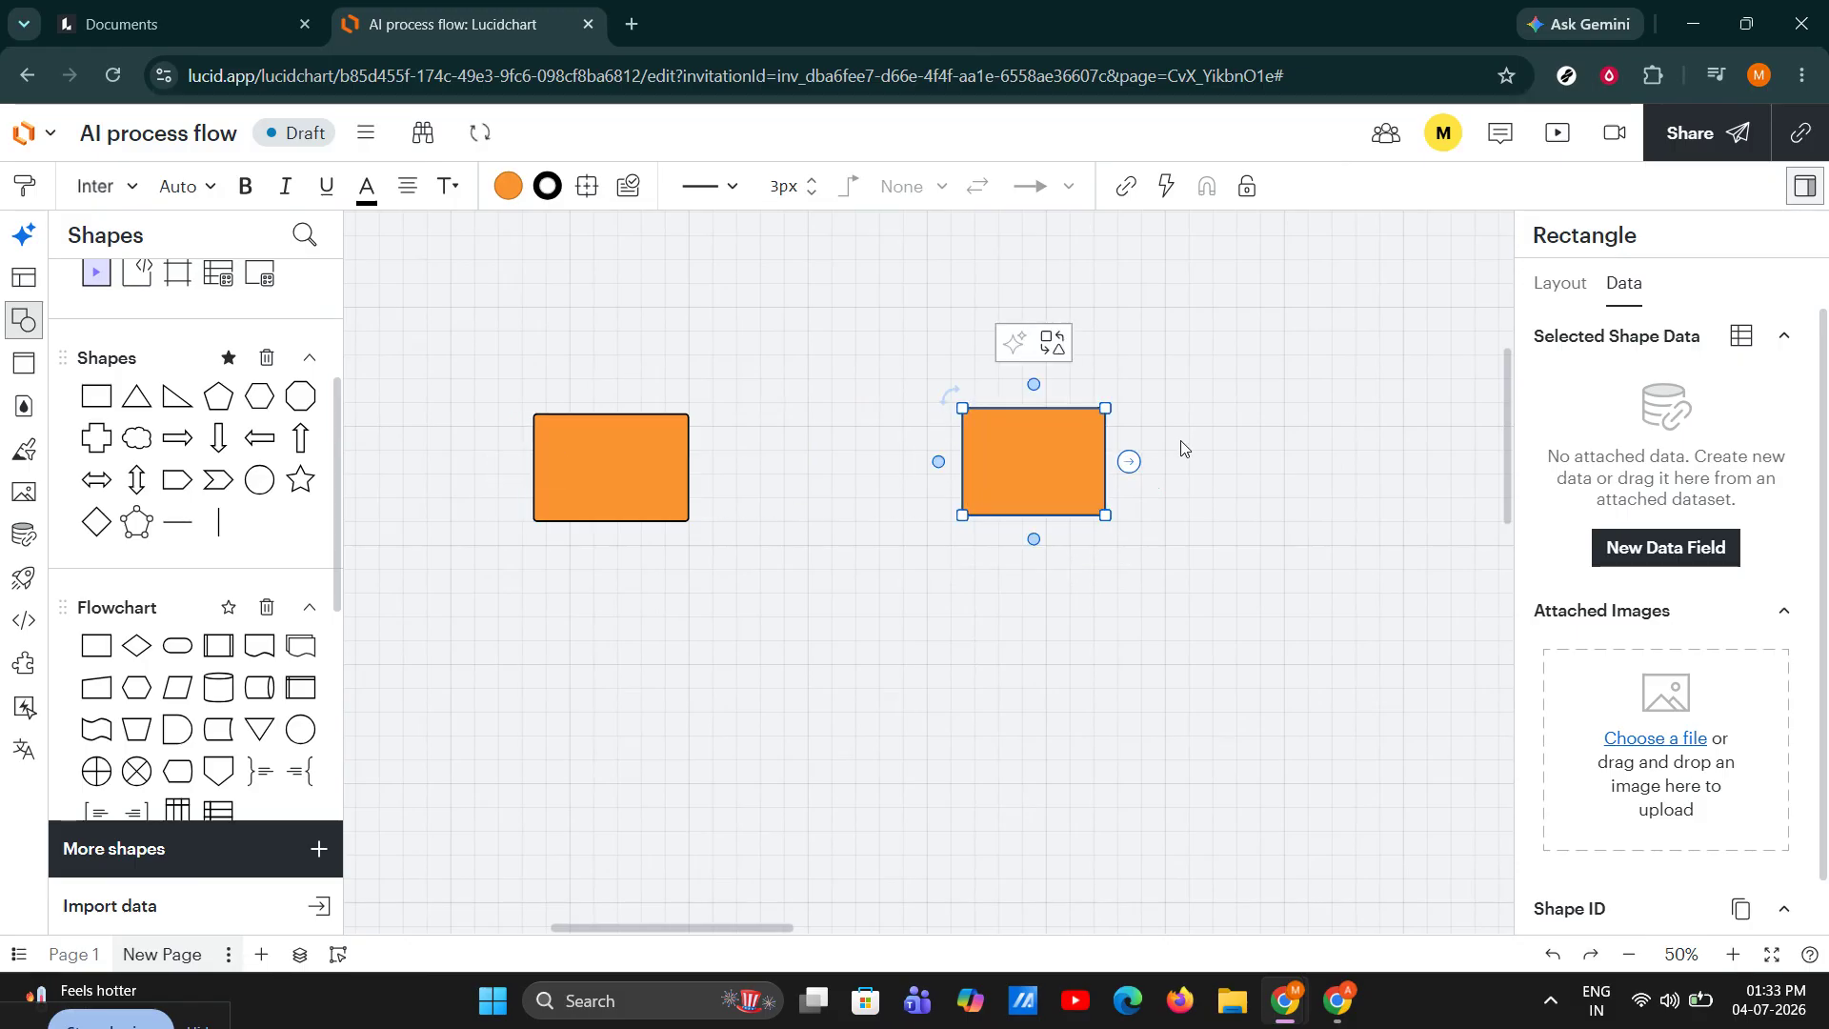
left_click(1128, 461)
left_click_drag(1068, 444, 1070, 449)
left_click(1151, 449)
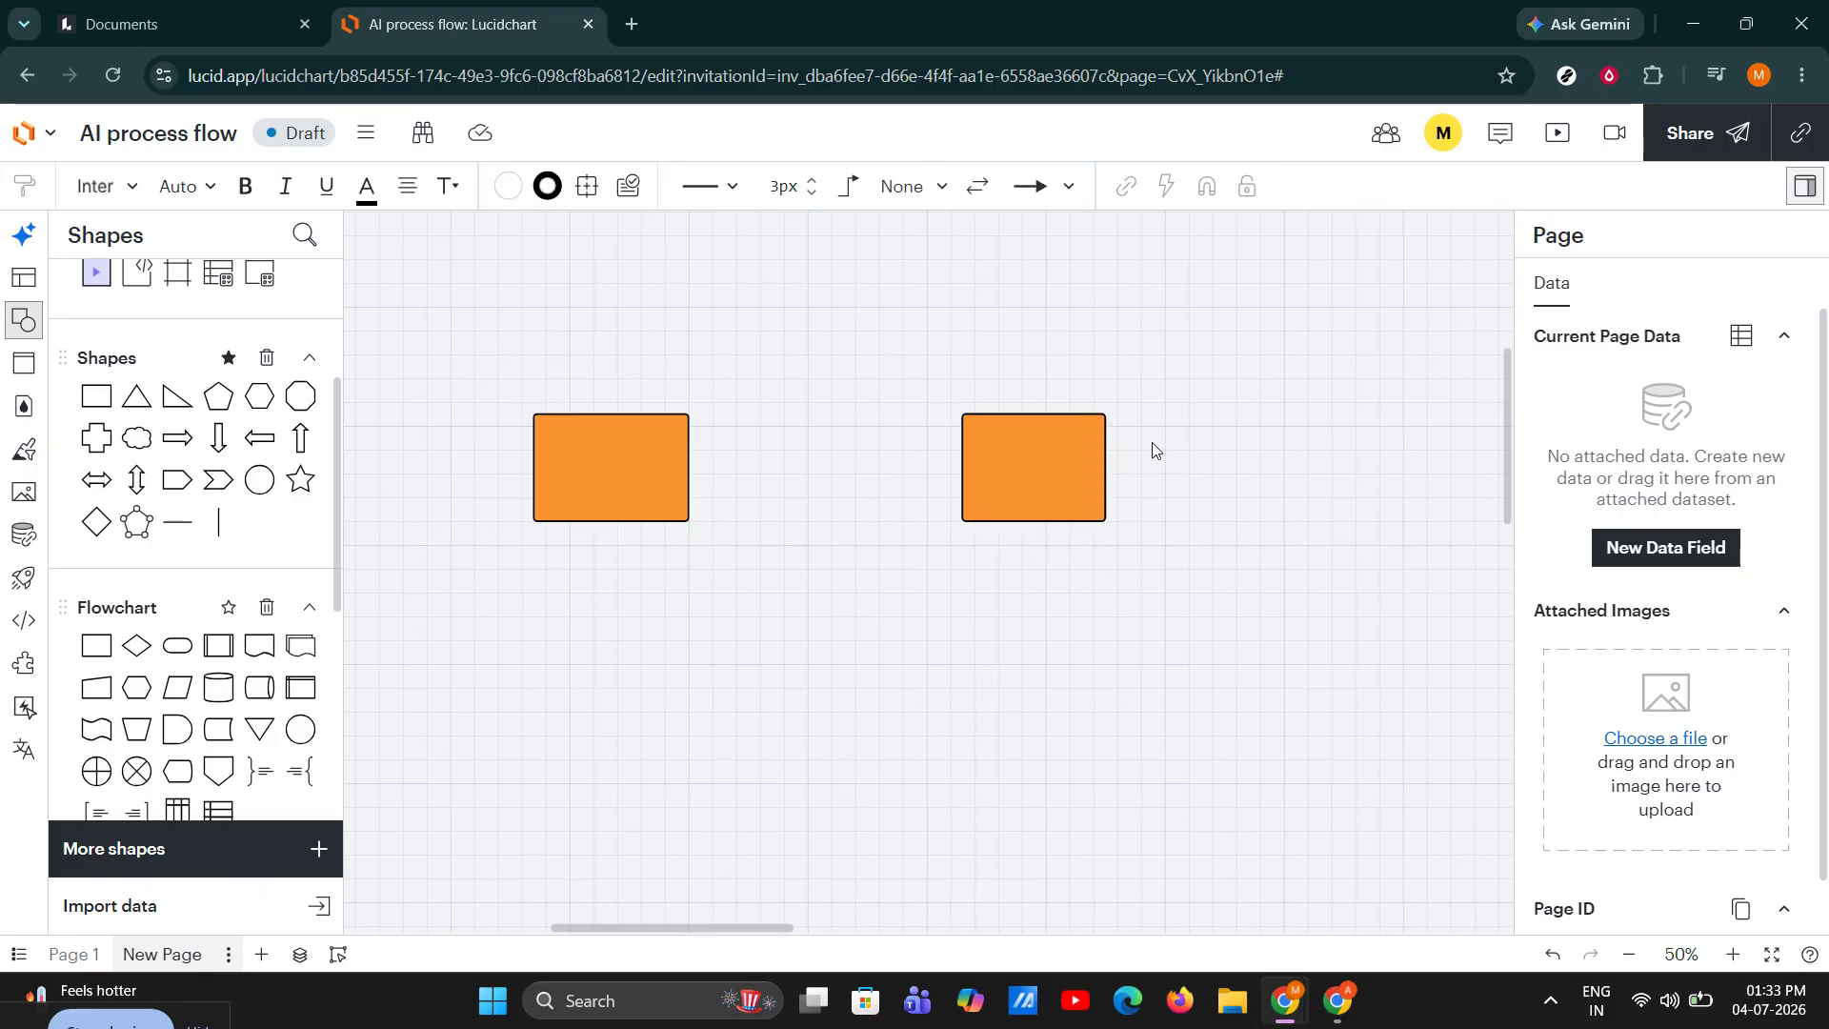
Step: Change the right rectangle's fill color to light blue
left_click(1081, 475)
left_click(628, 464)
left_click(804, 498)
left_click(1012, 505)
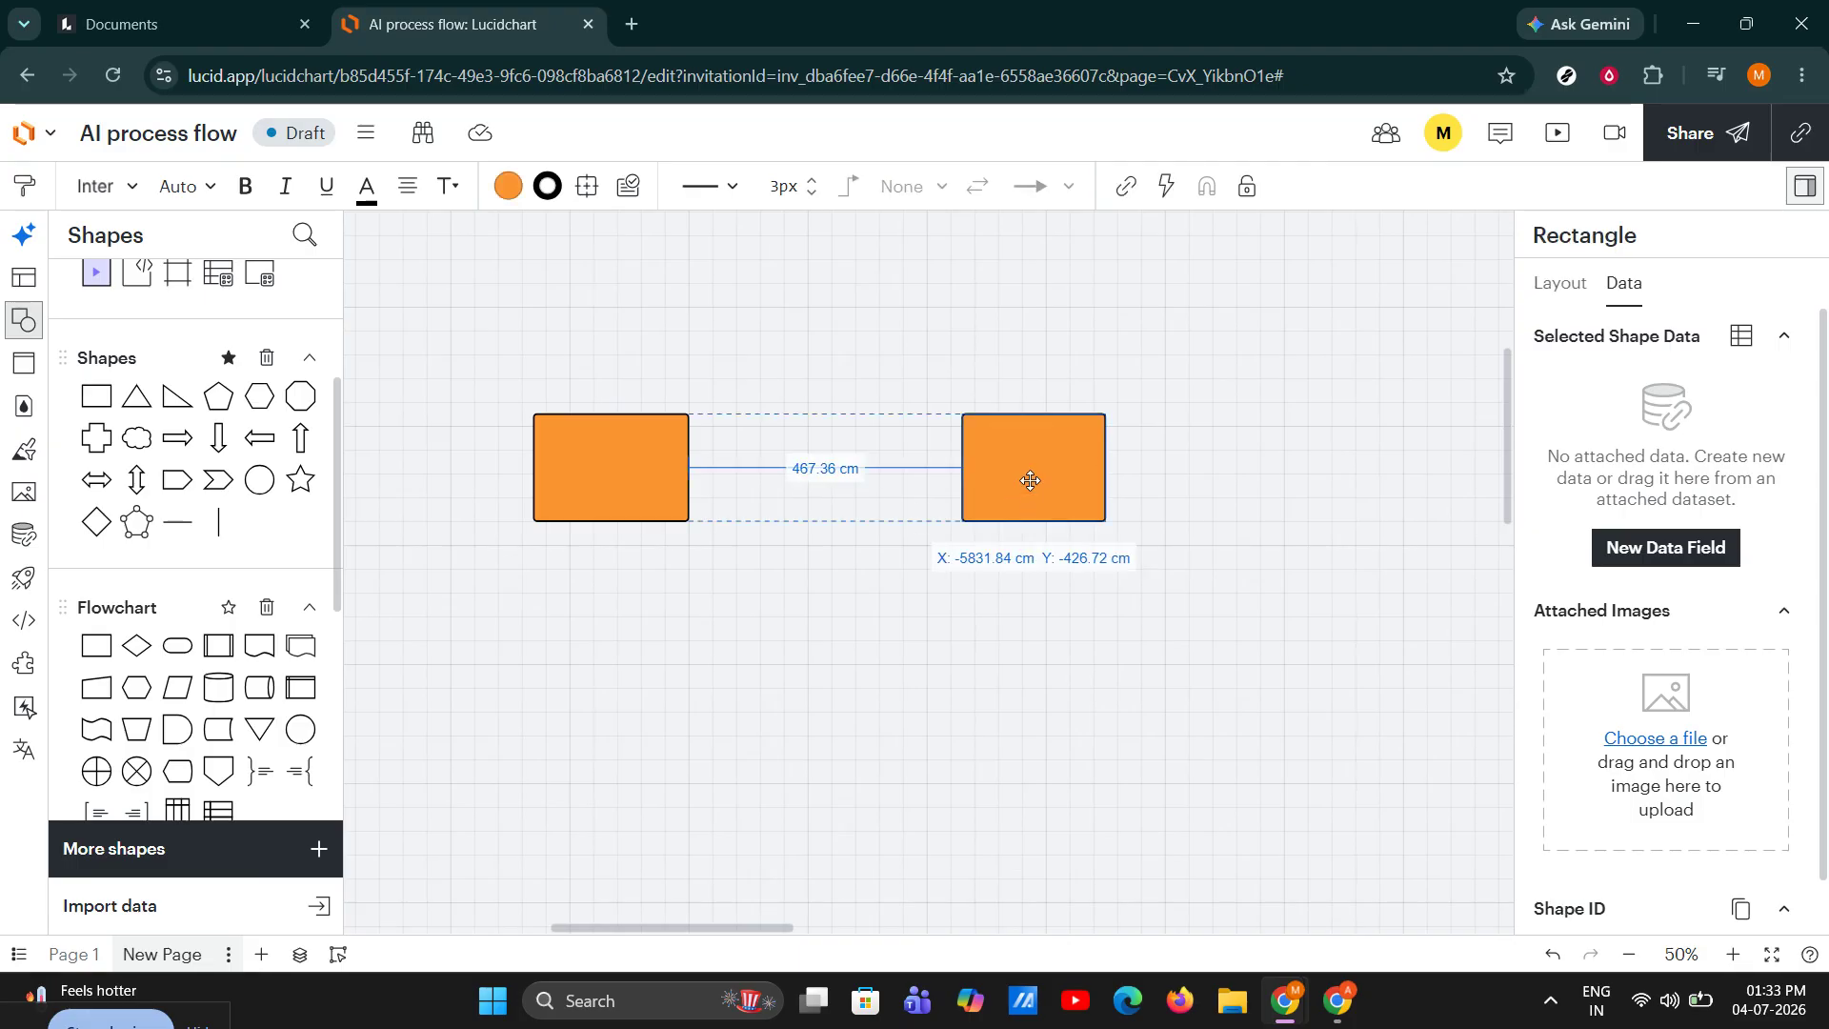
left_click(509, 186)
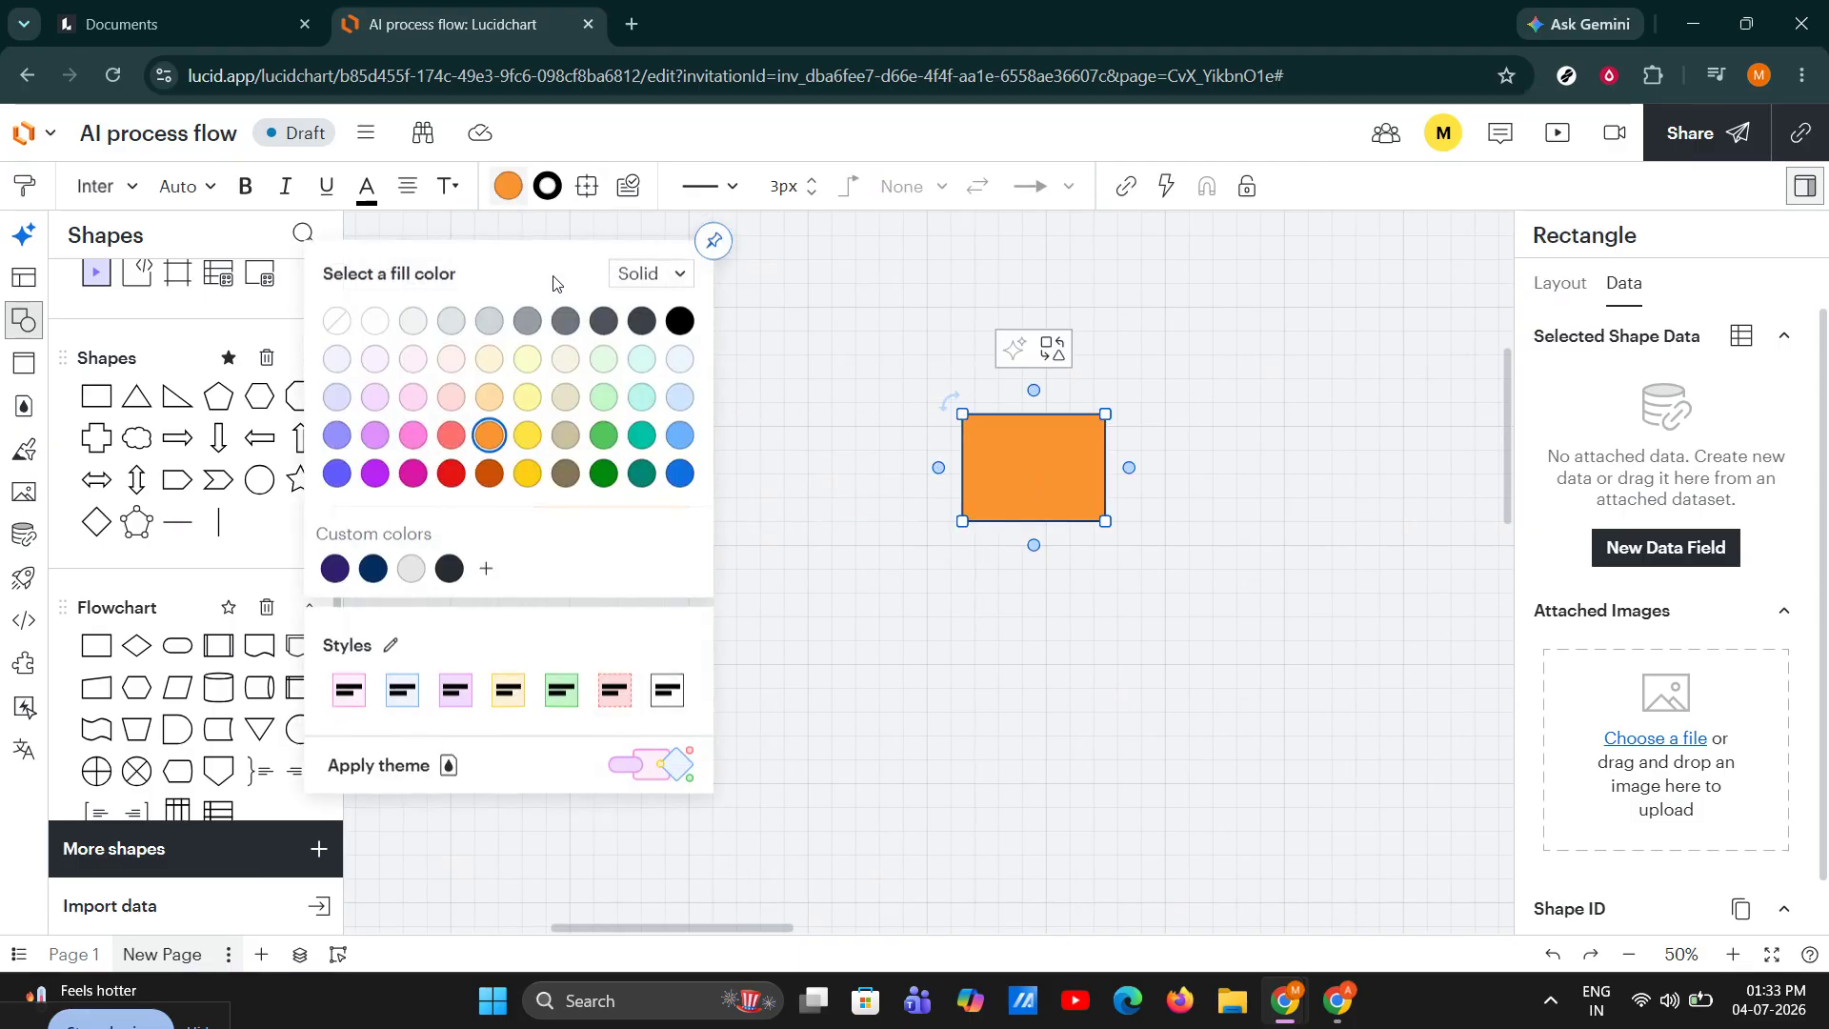
left_click(673, 437)
left_click(882, 345)
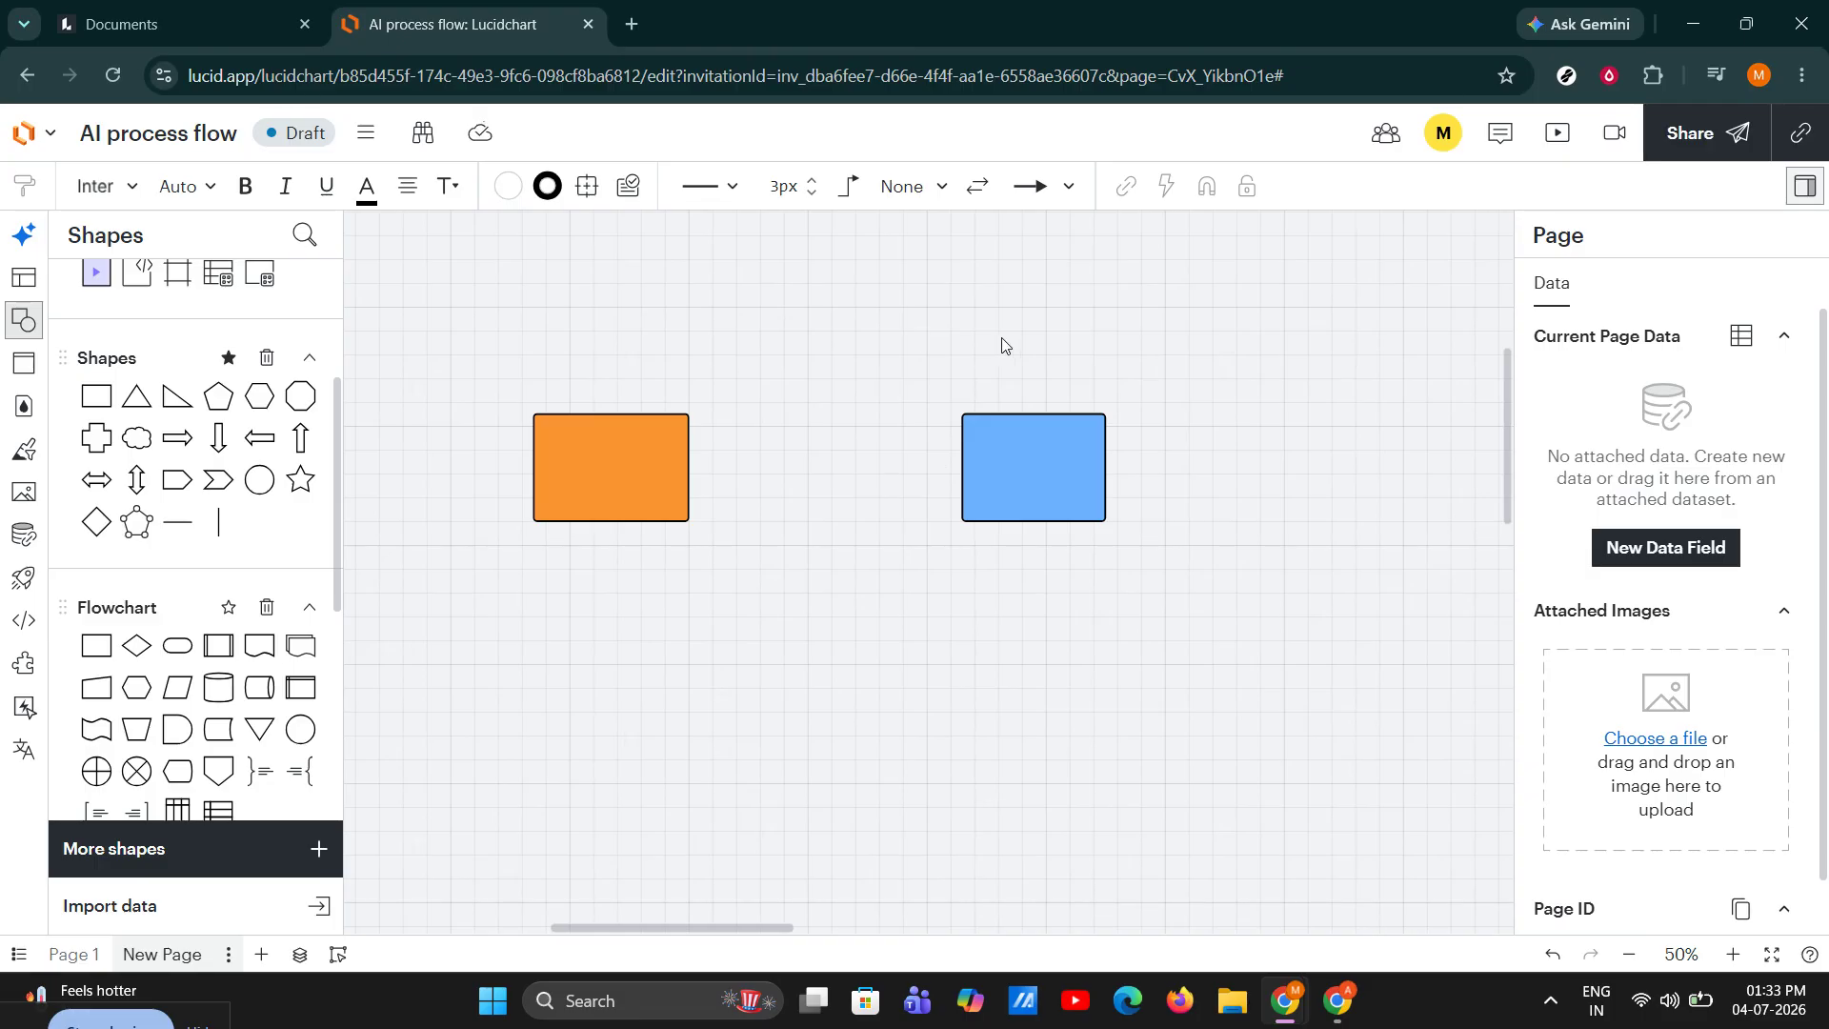
Step: Change the orange rectangle's outline color to red
left_click(646, 450)
scroll(647, 451, "up", 5, "ctrl")
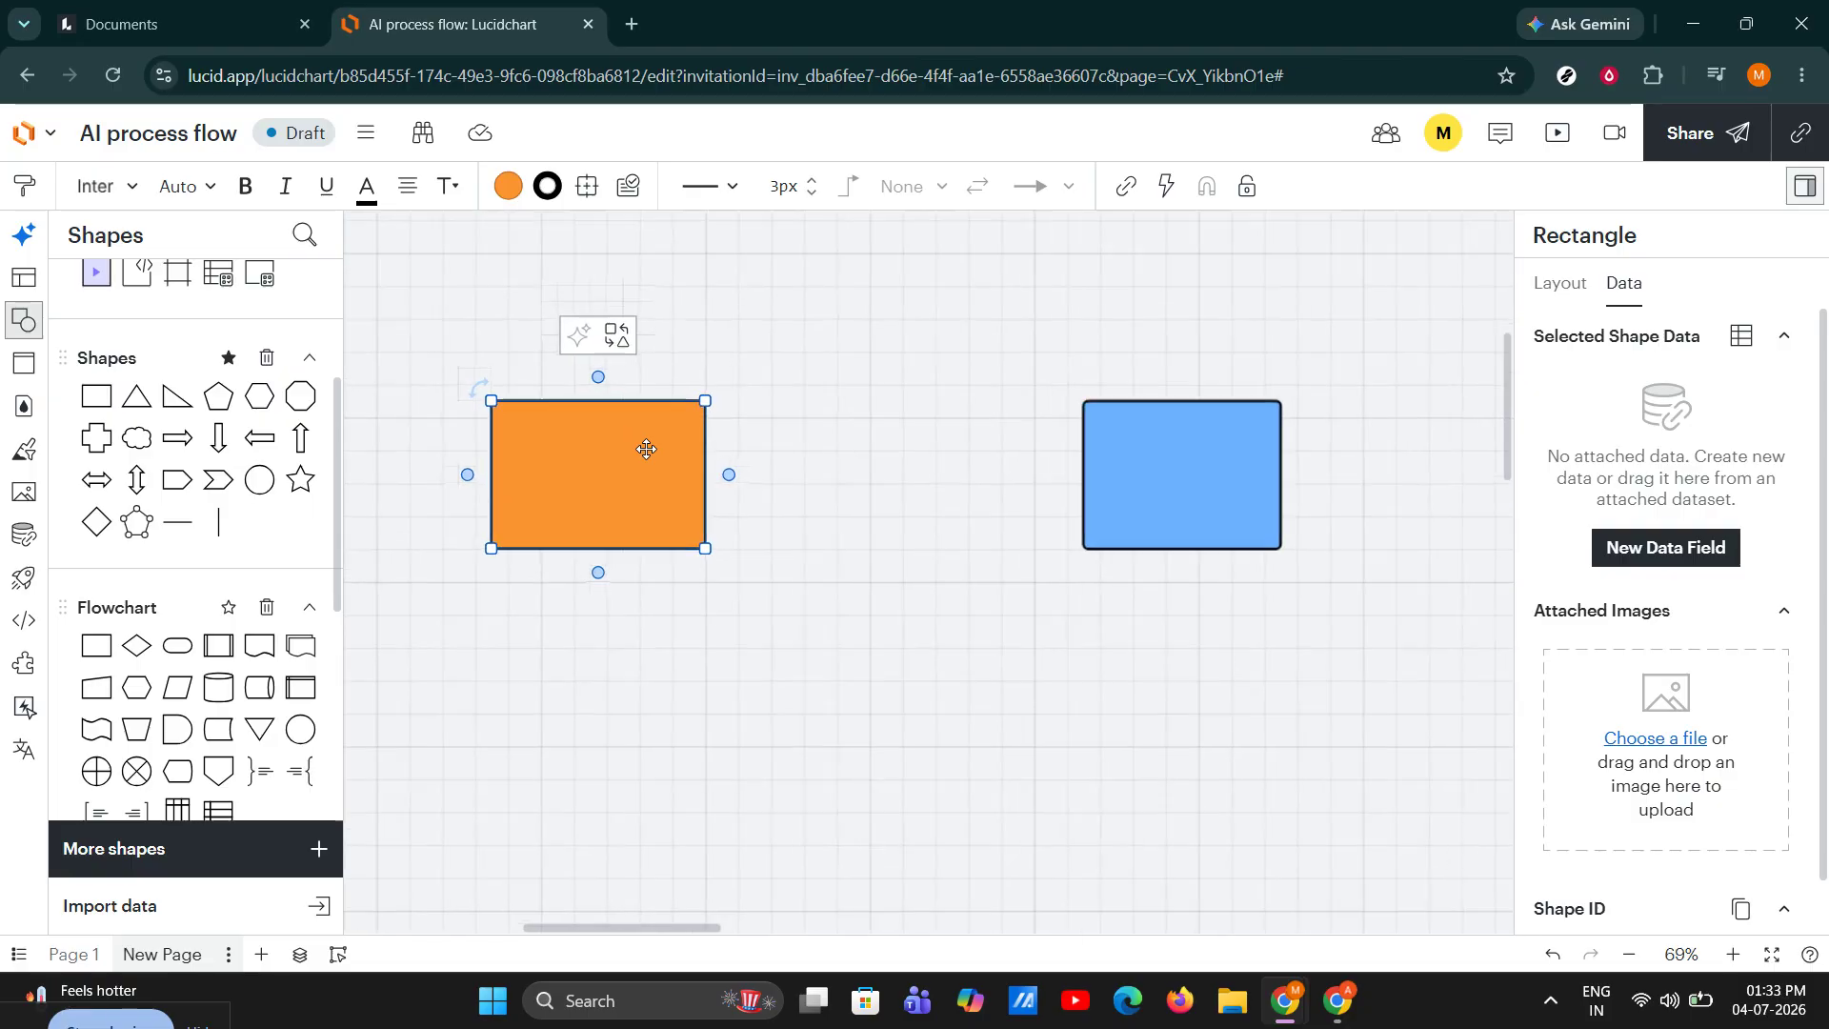
scroll(635, 443, "up", 1, "ctrl")
left_click_drag(636, 444, 768, 539)
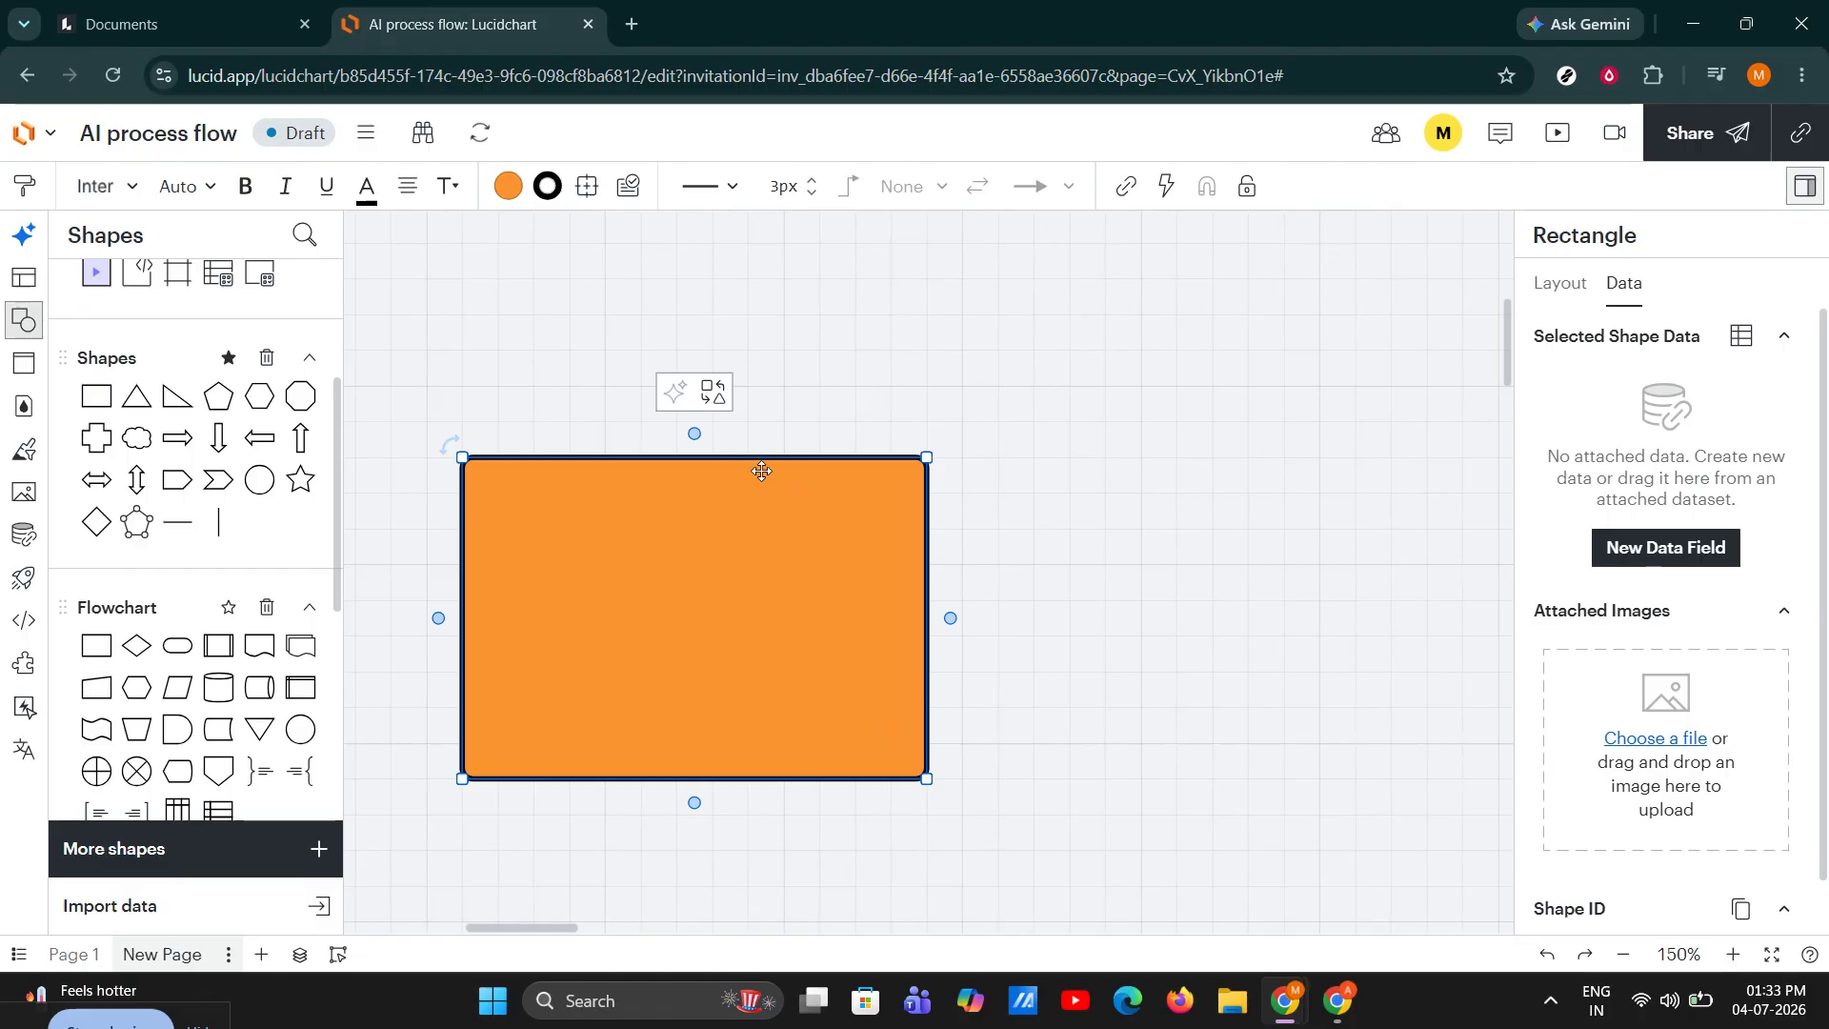
double_click(694, 562)
left_click(989, 461)
left_click(816, 524)
left_click(548, 187)
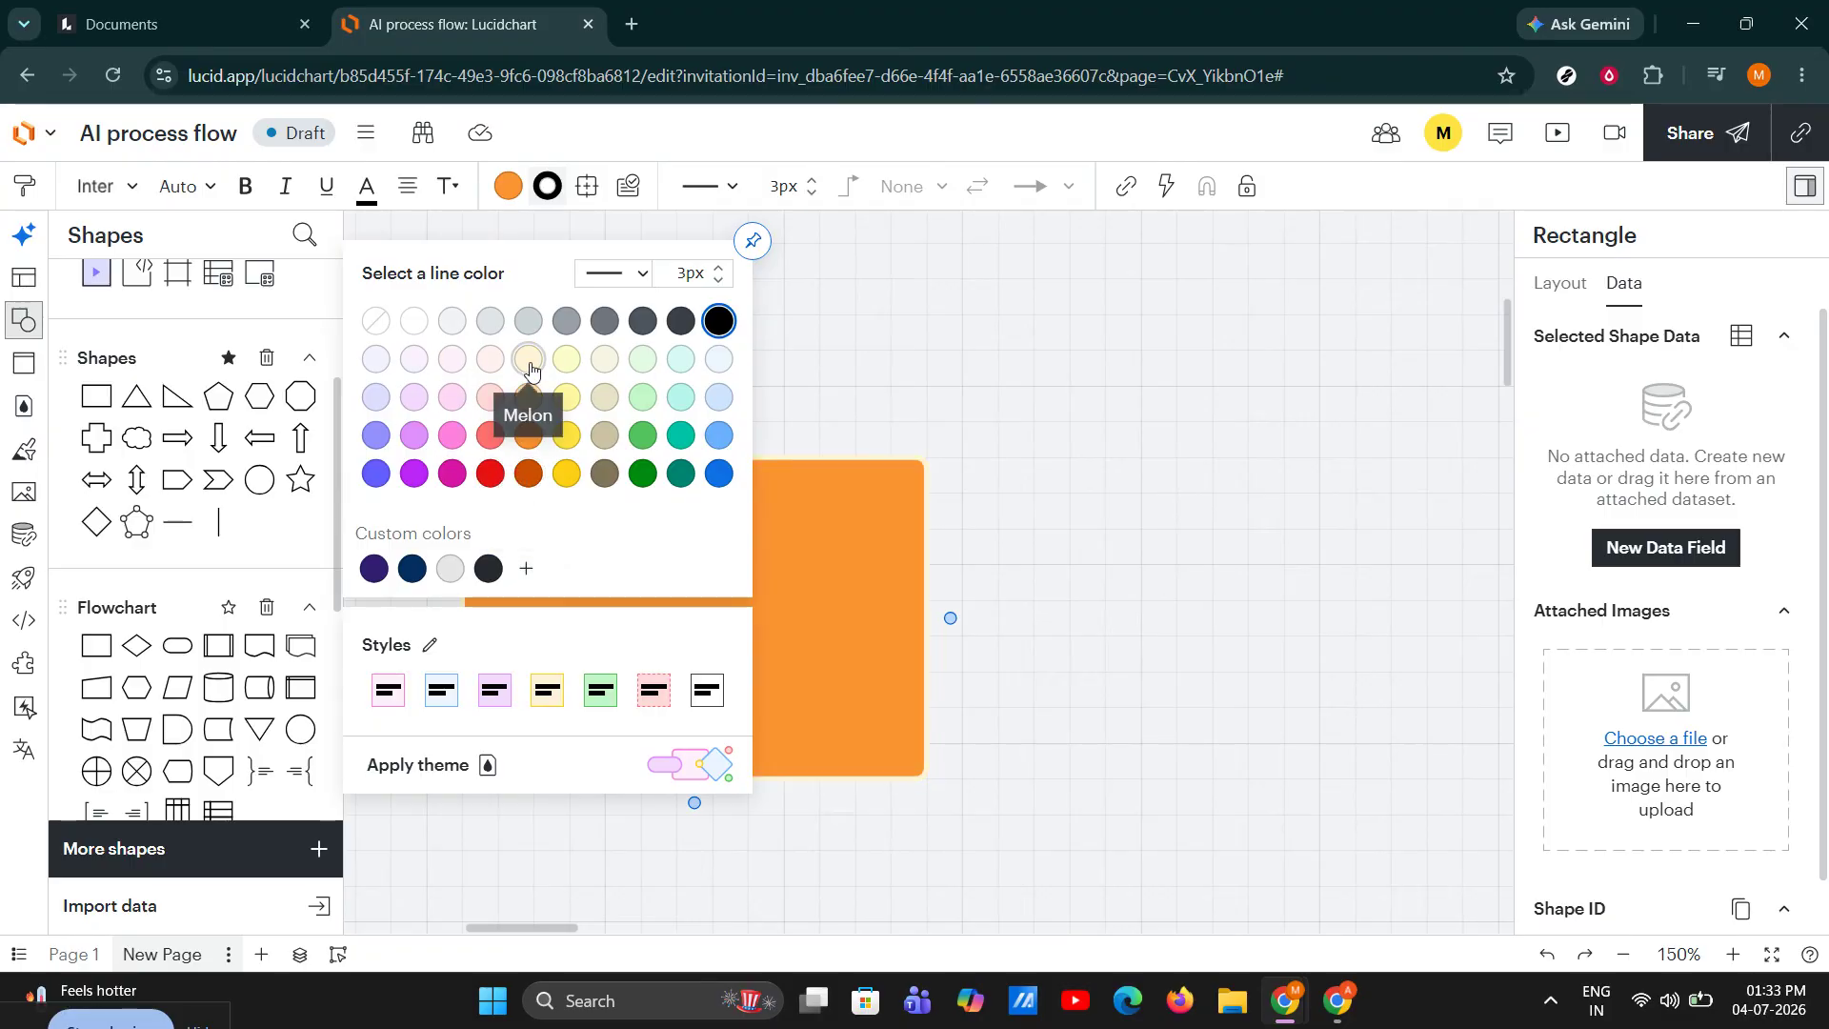
left_click(490, 473)
left_click(876, 371)
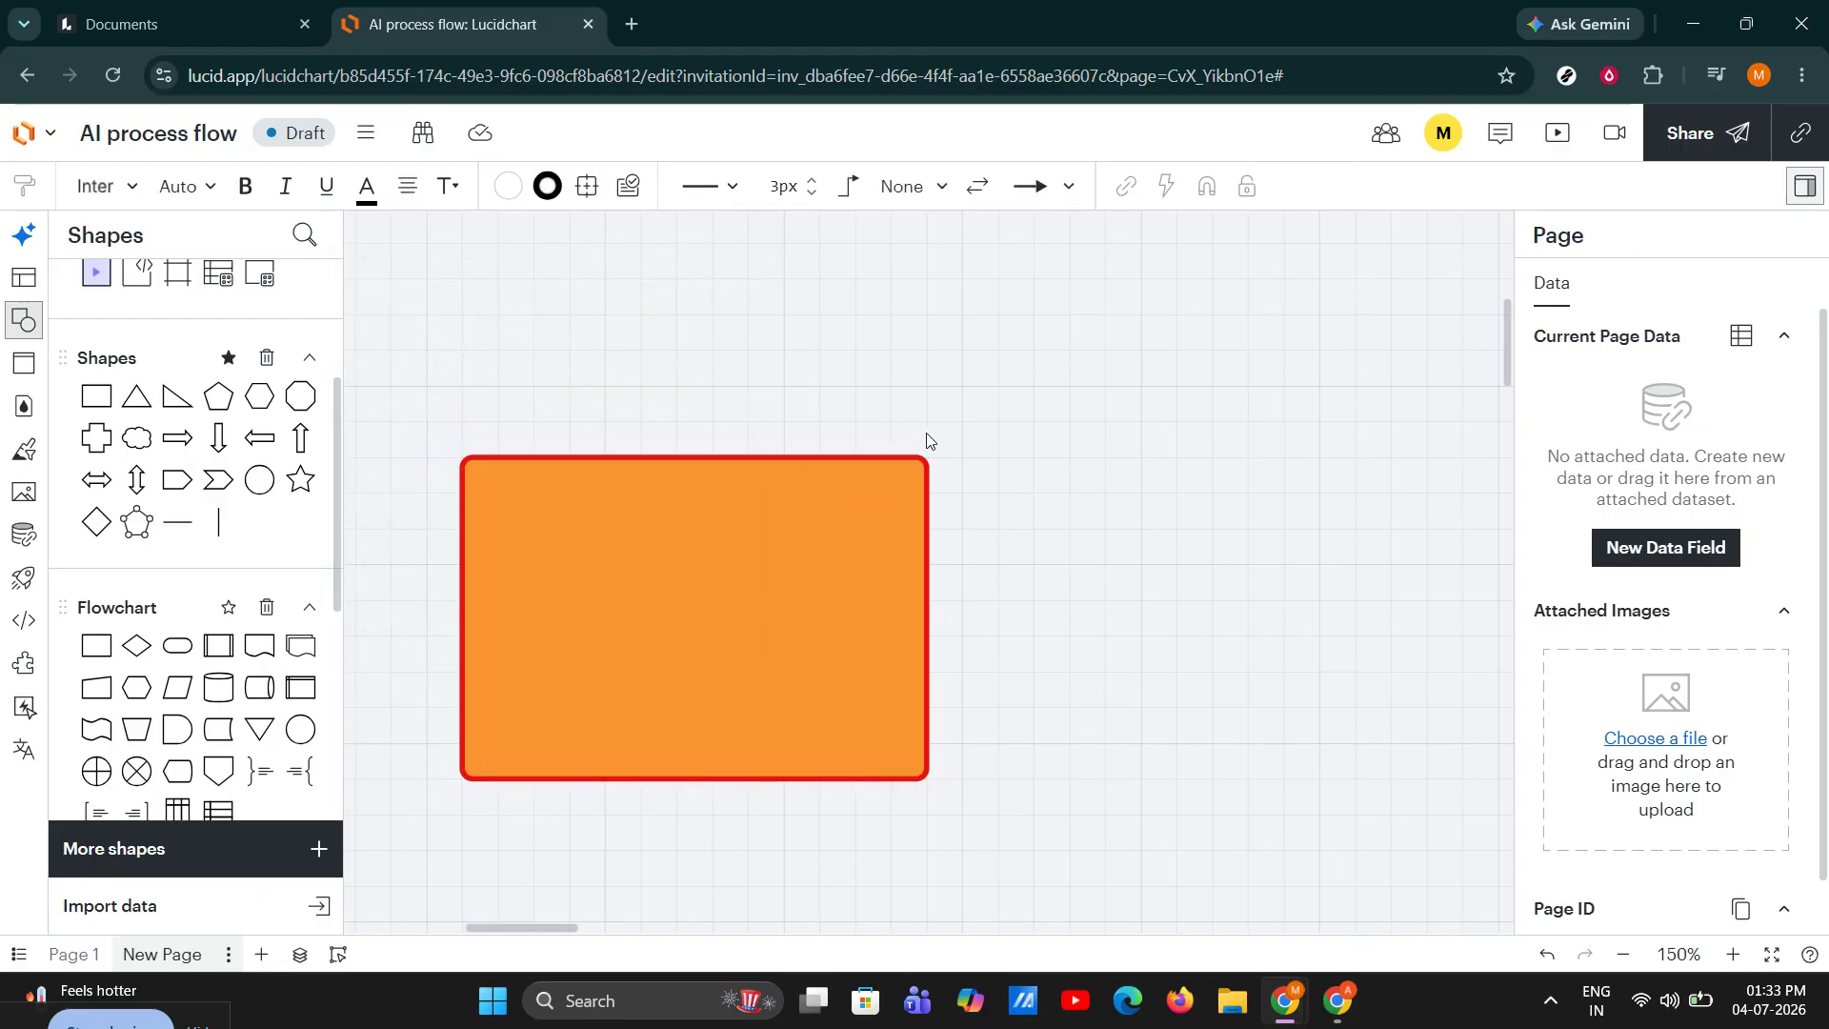
Step: Move the orange rectangle to the left, farther away from the blue rectangle
scroll(928, 438, "down", 3, "ctrl")
left_click(837, 499)
left_click_drag(837, 498, 669, 506)
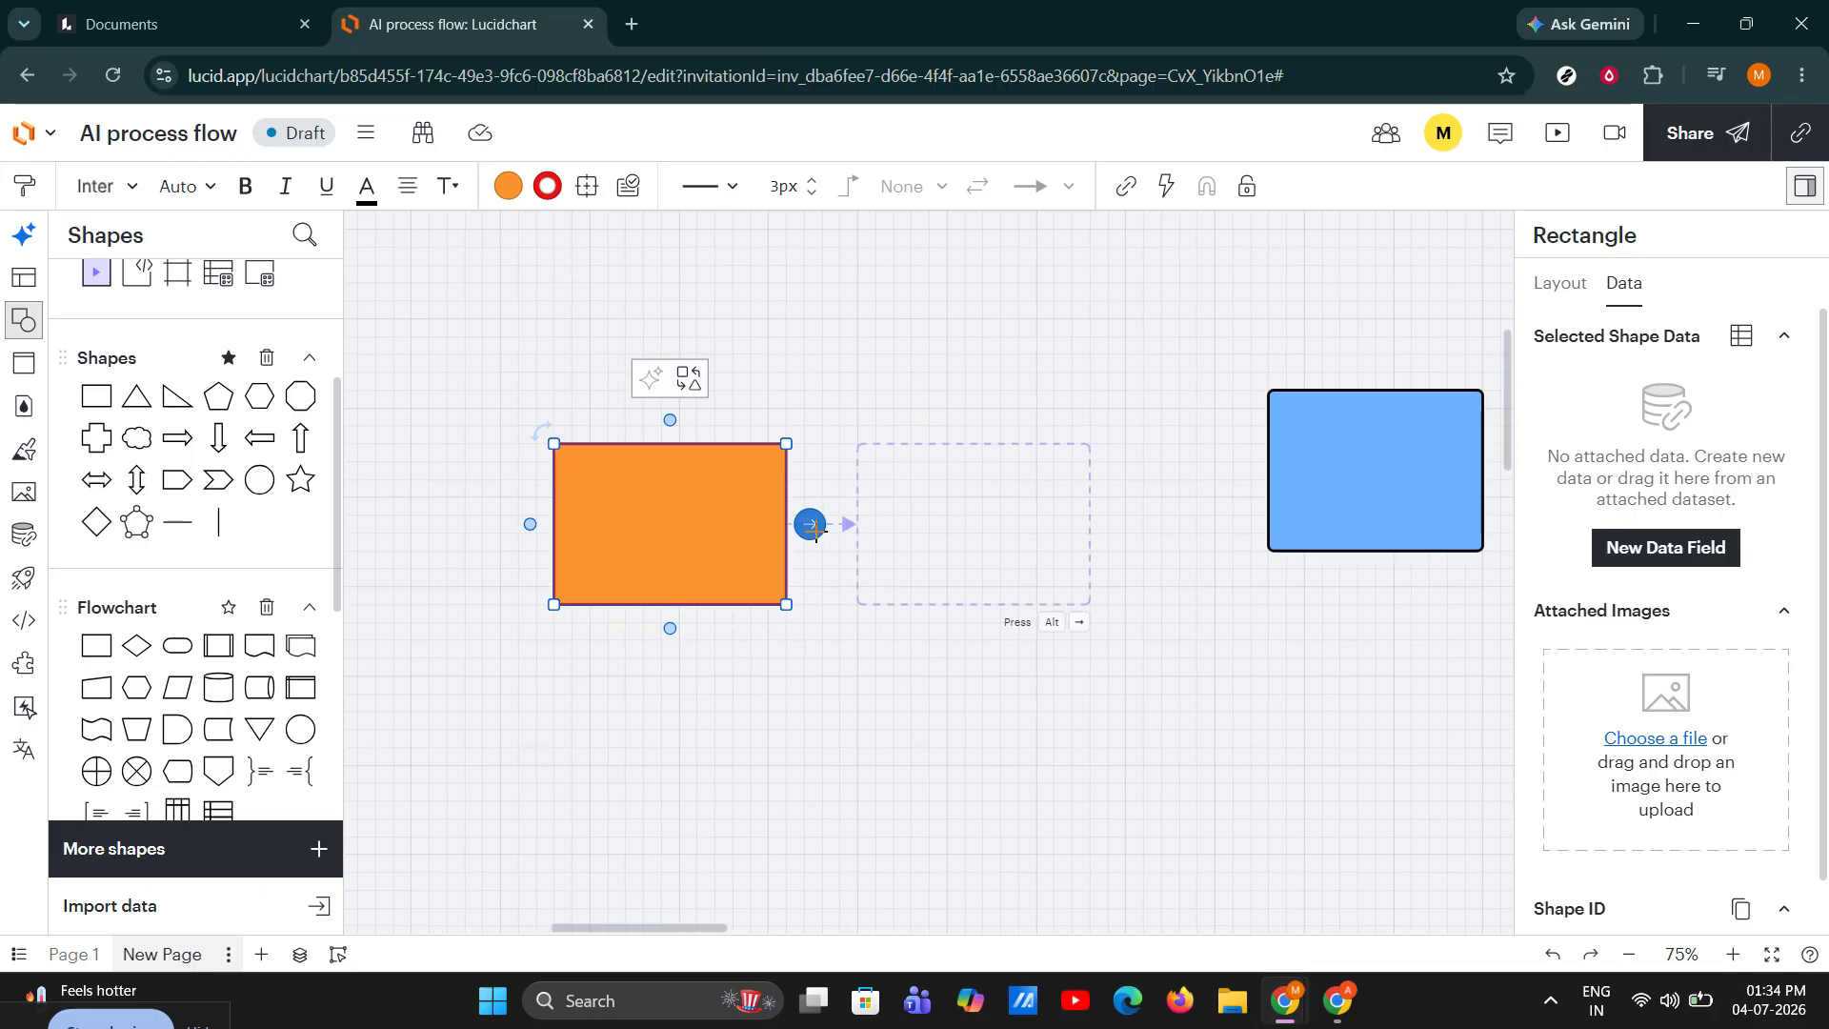
left_click(825, 392)
Step: Set the orange rectangle's outline color to black
left_click(738, 476)
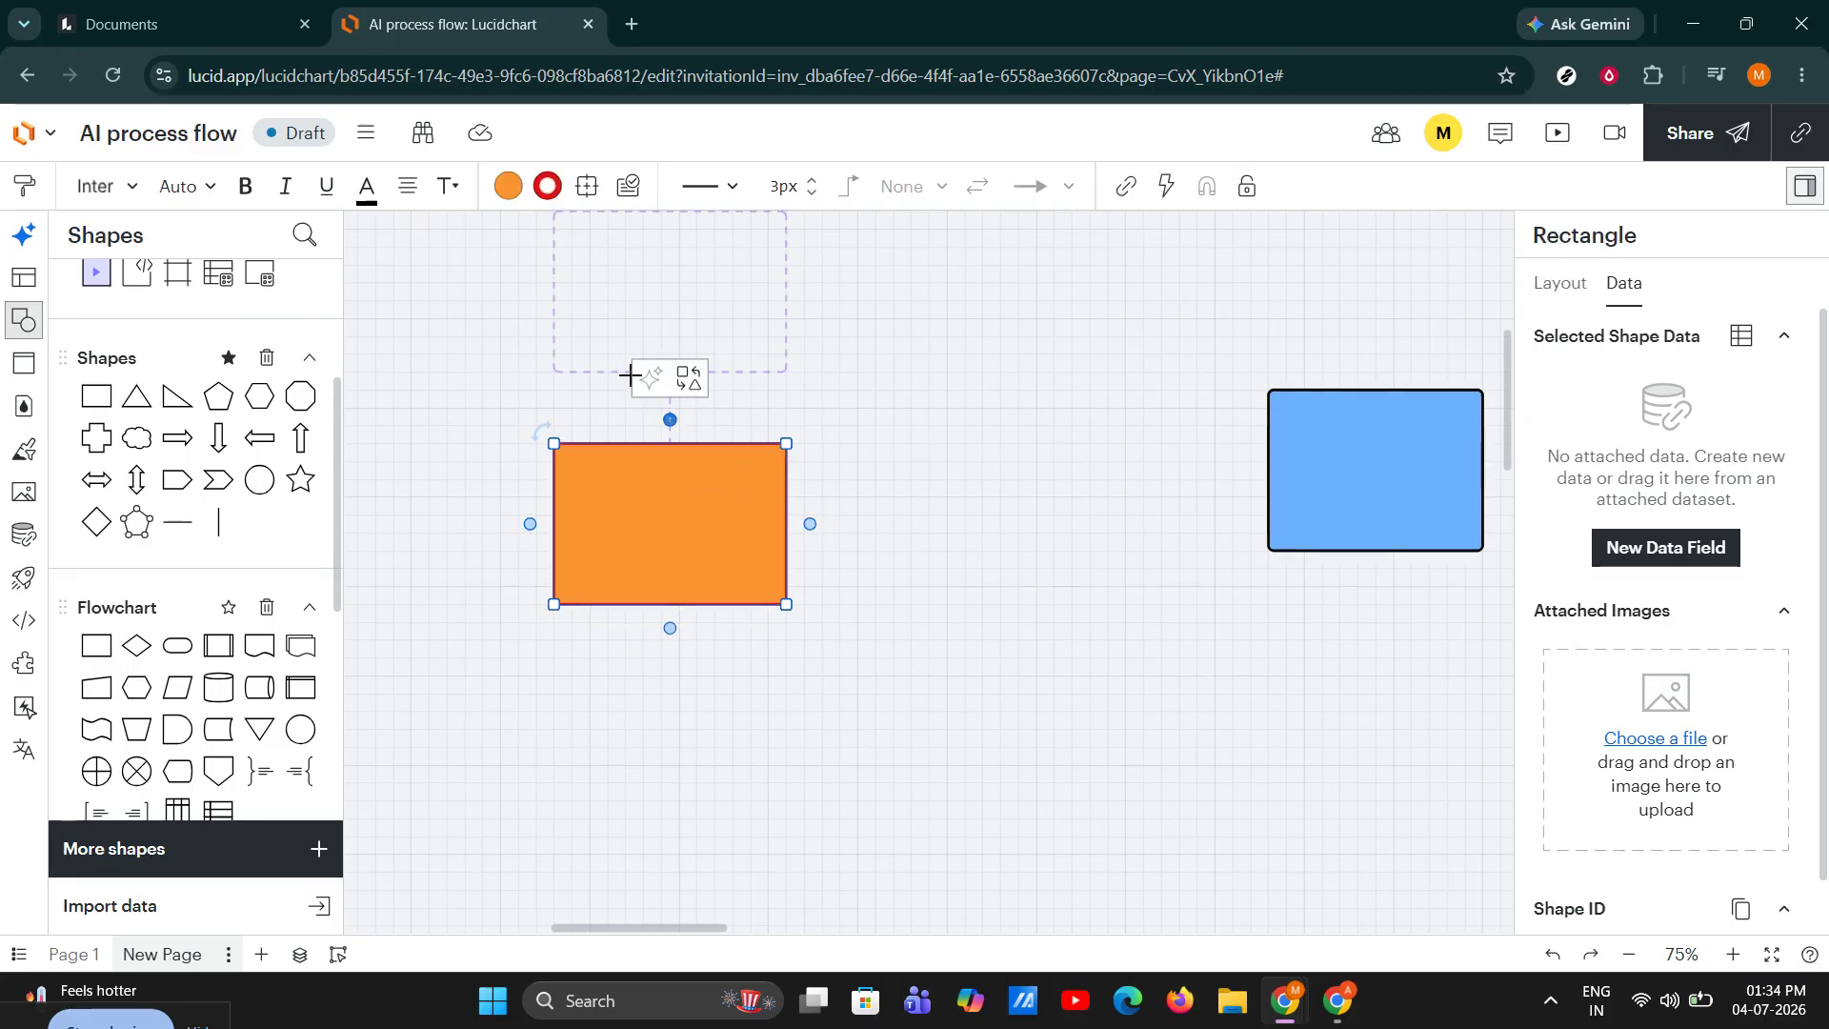
left_click(548, 186)
left_click(720, 320)
left_click(829, 345)
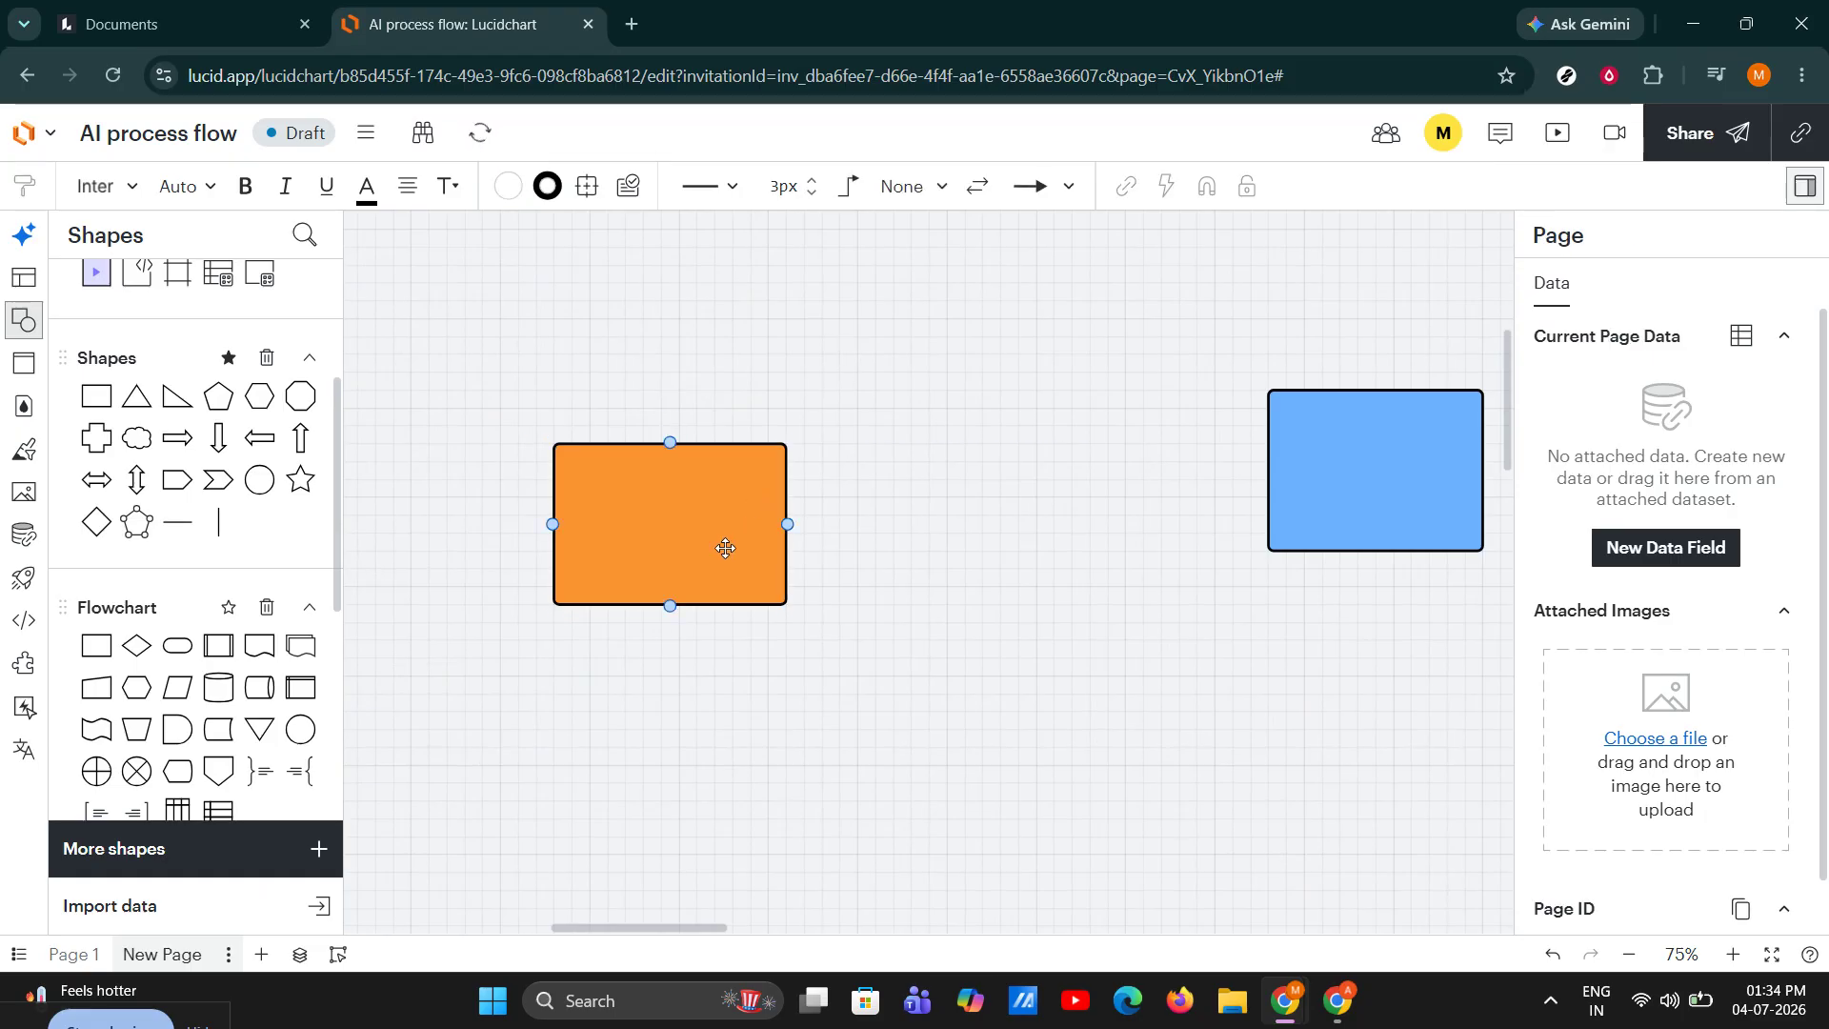
Step: Draw a straight arrow from the orange rectangle's right side toward the blue rectangle and color the line blue
left_click_drag(721, 543, 1120, 524)
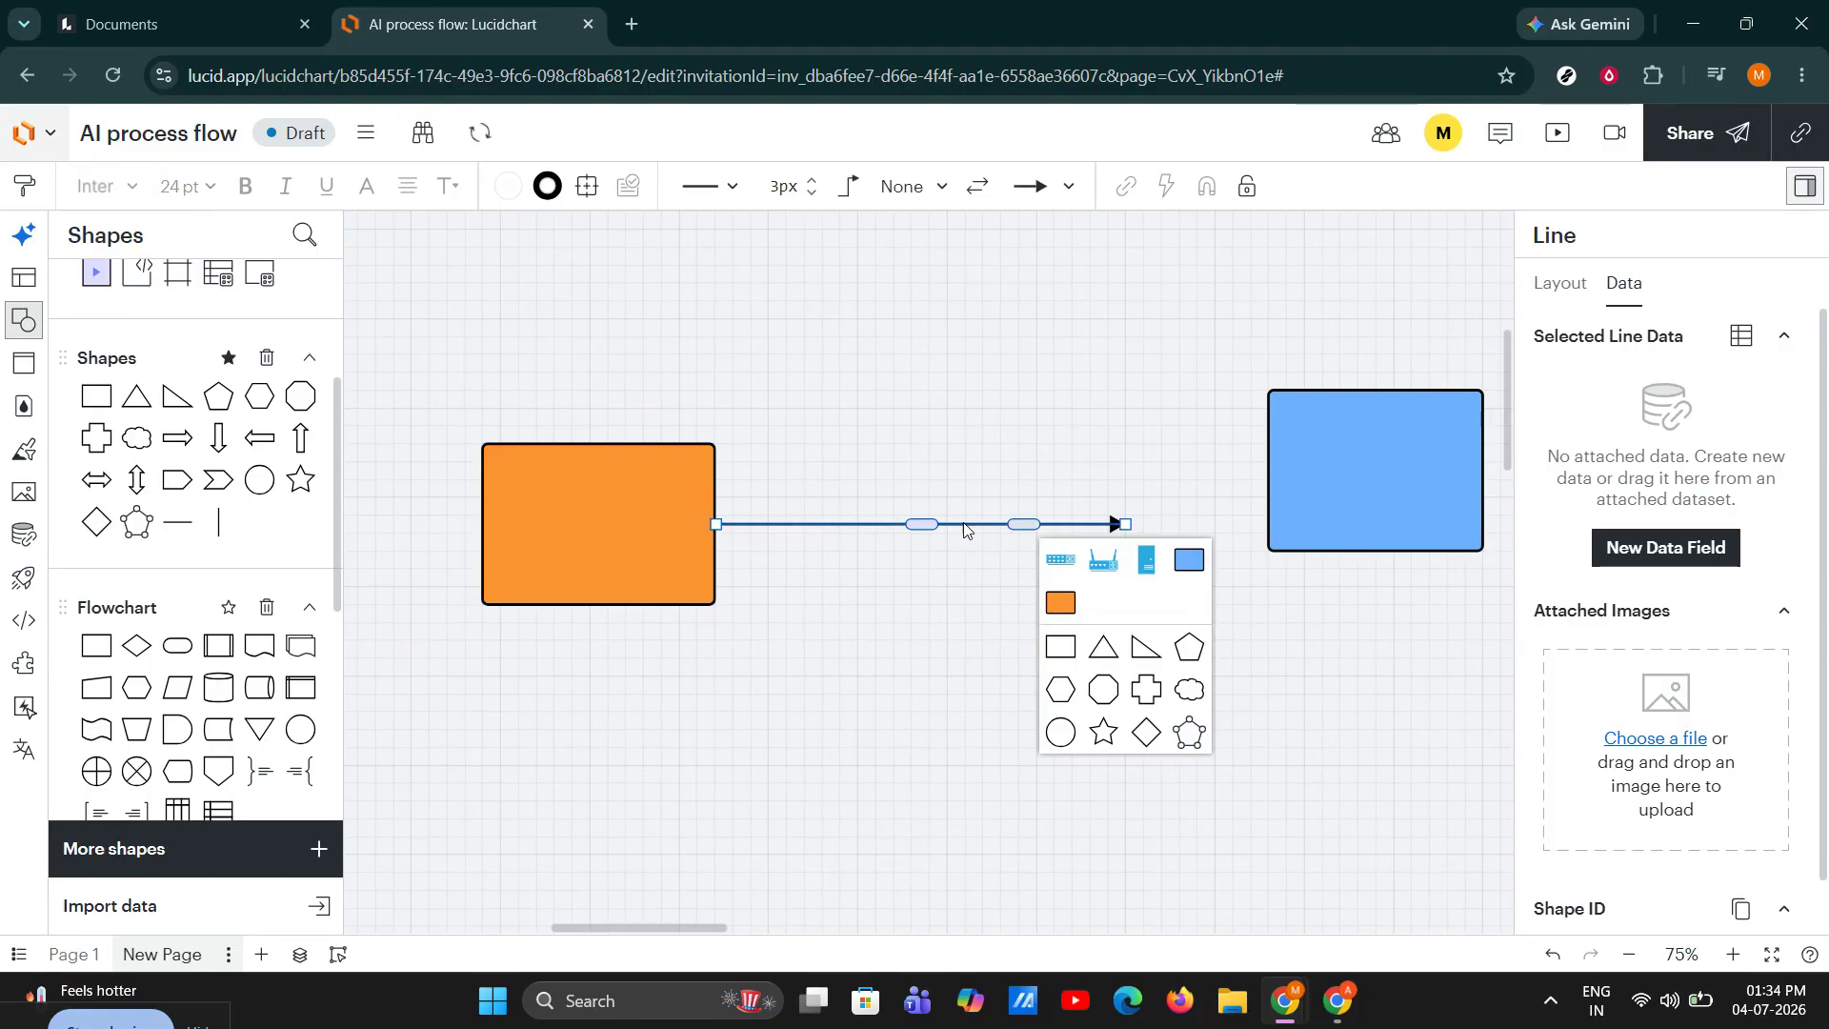
left_click(535, 185)
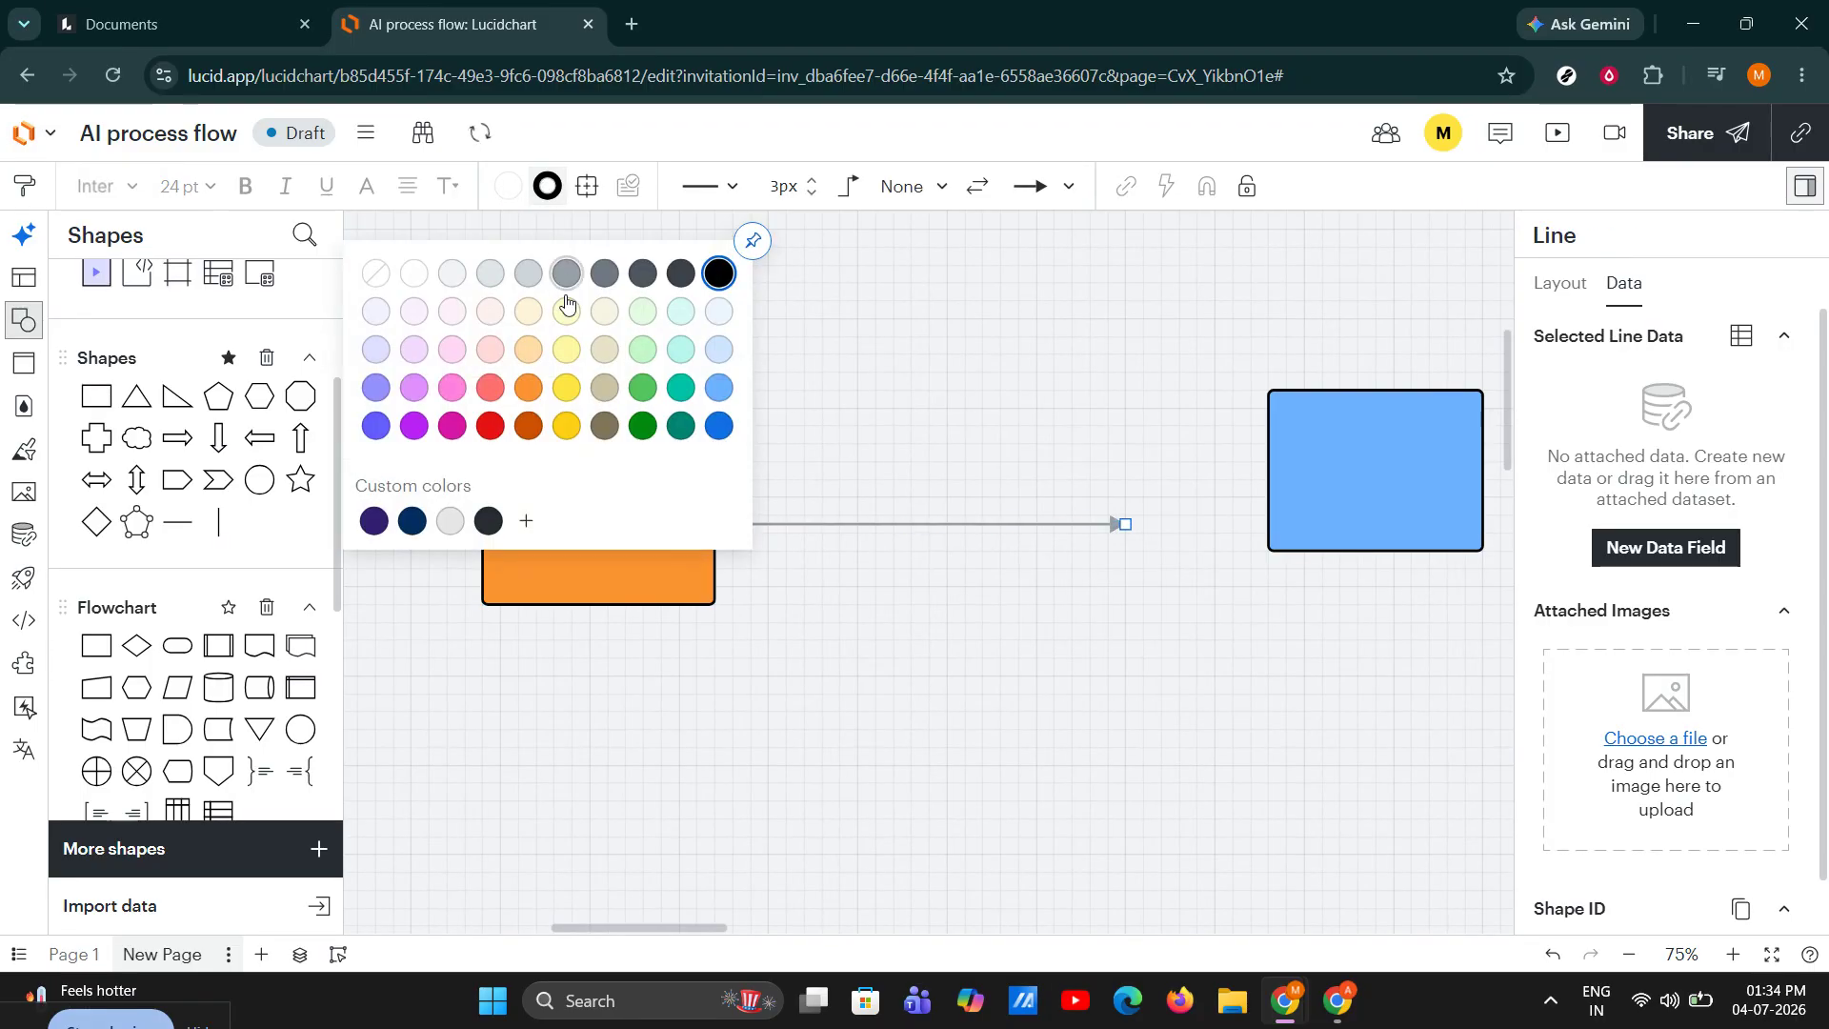
left_click(707, 405)
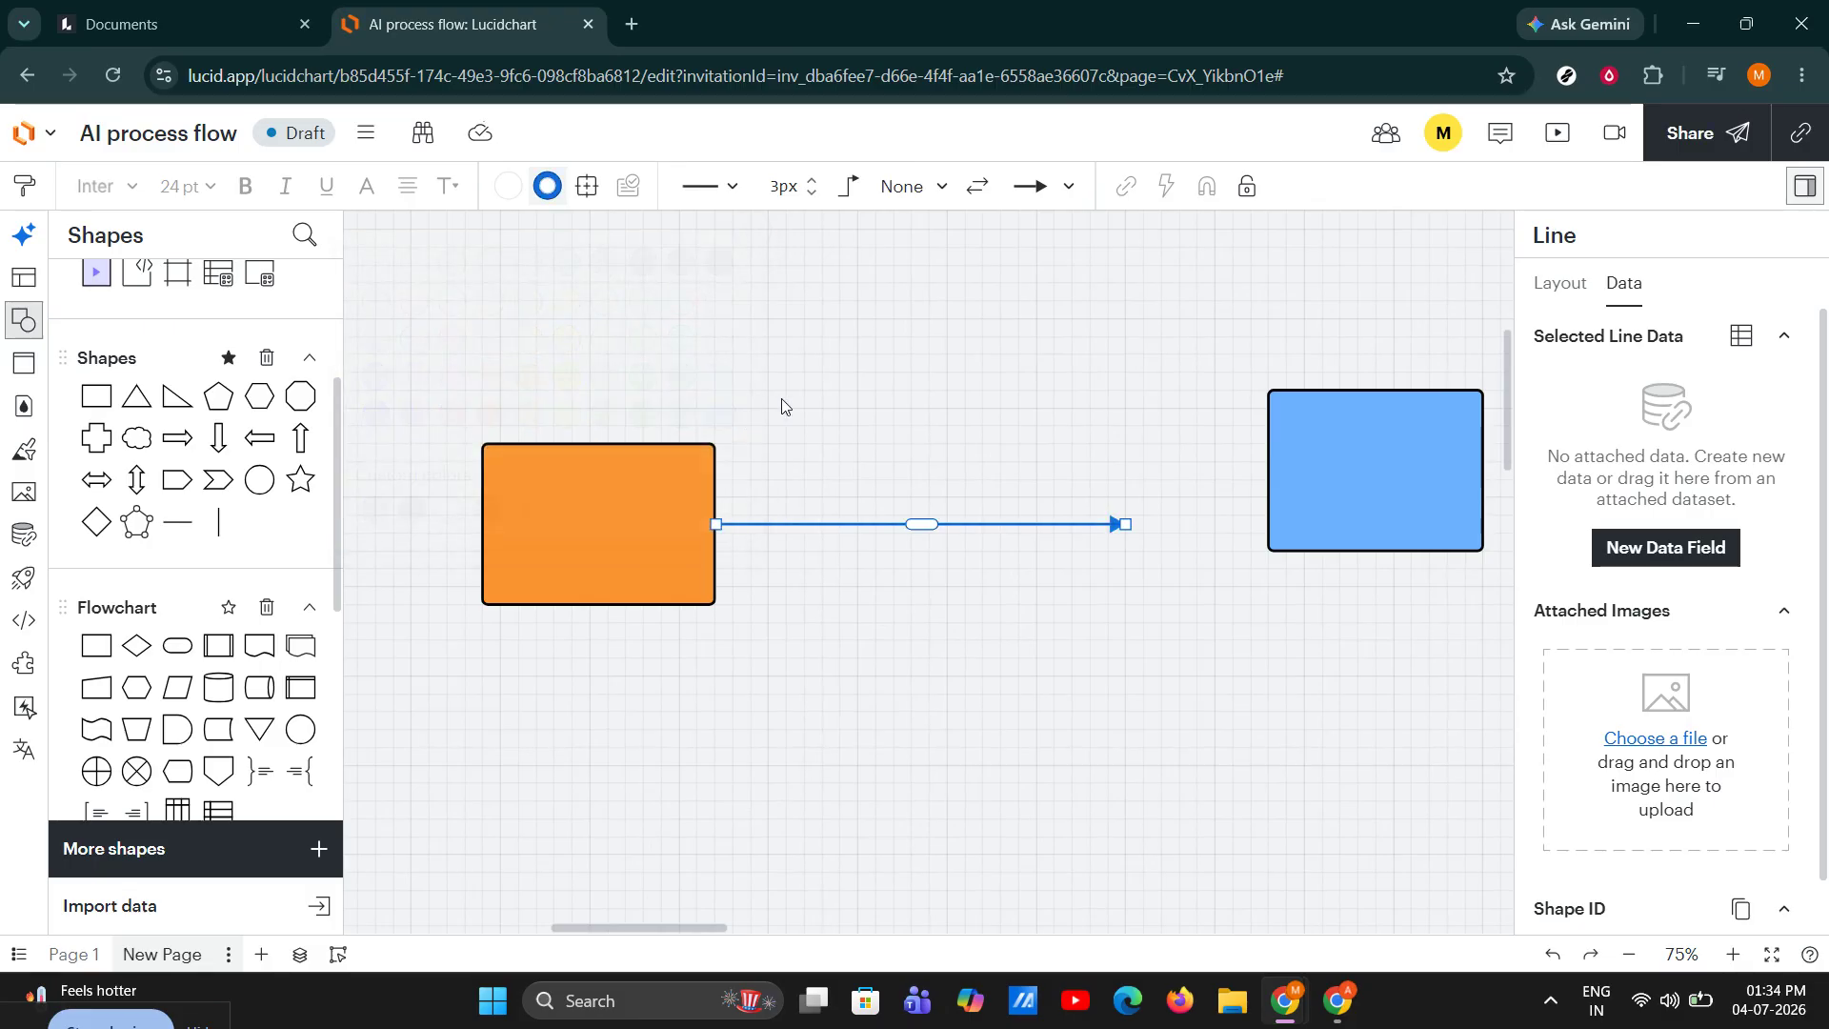
left_click(888, 390)
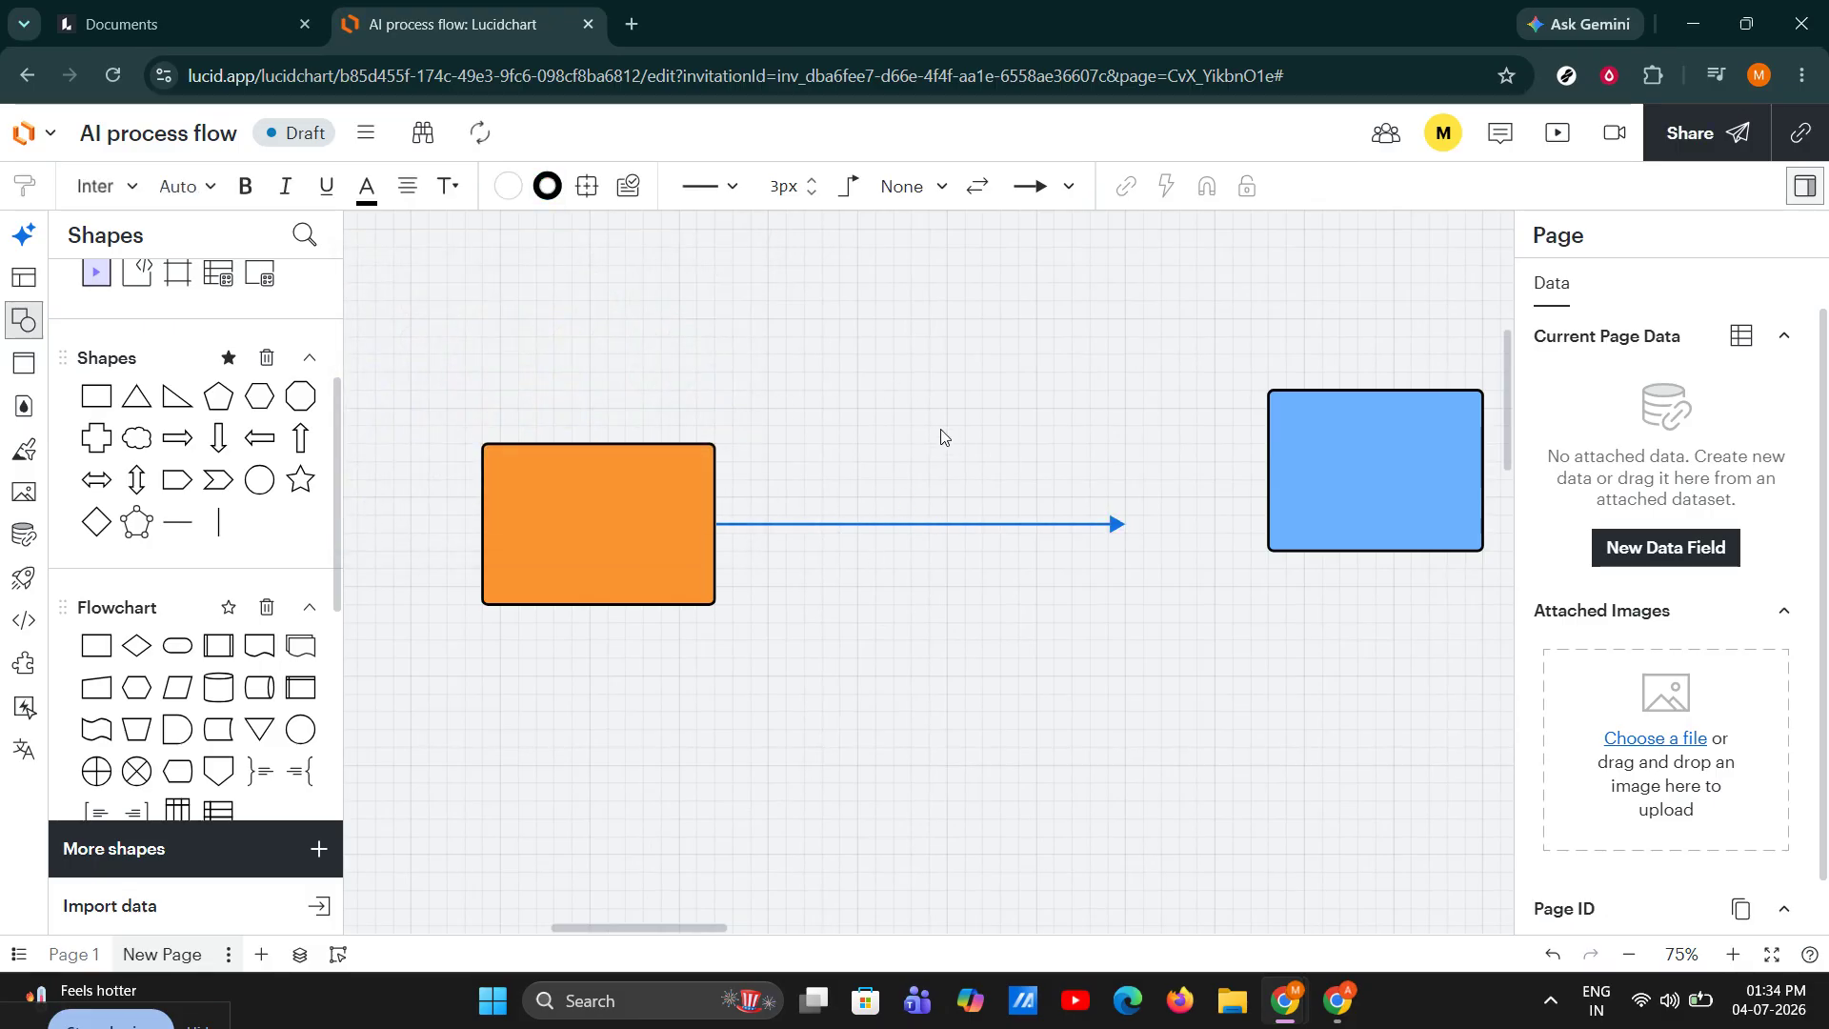
Step: Move the blue rectangle so its left side meets the arrowhead, level with the orange rectangle
left_click_drag(1348, 465, 1218, 515)
left_click(1067, 579)
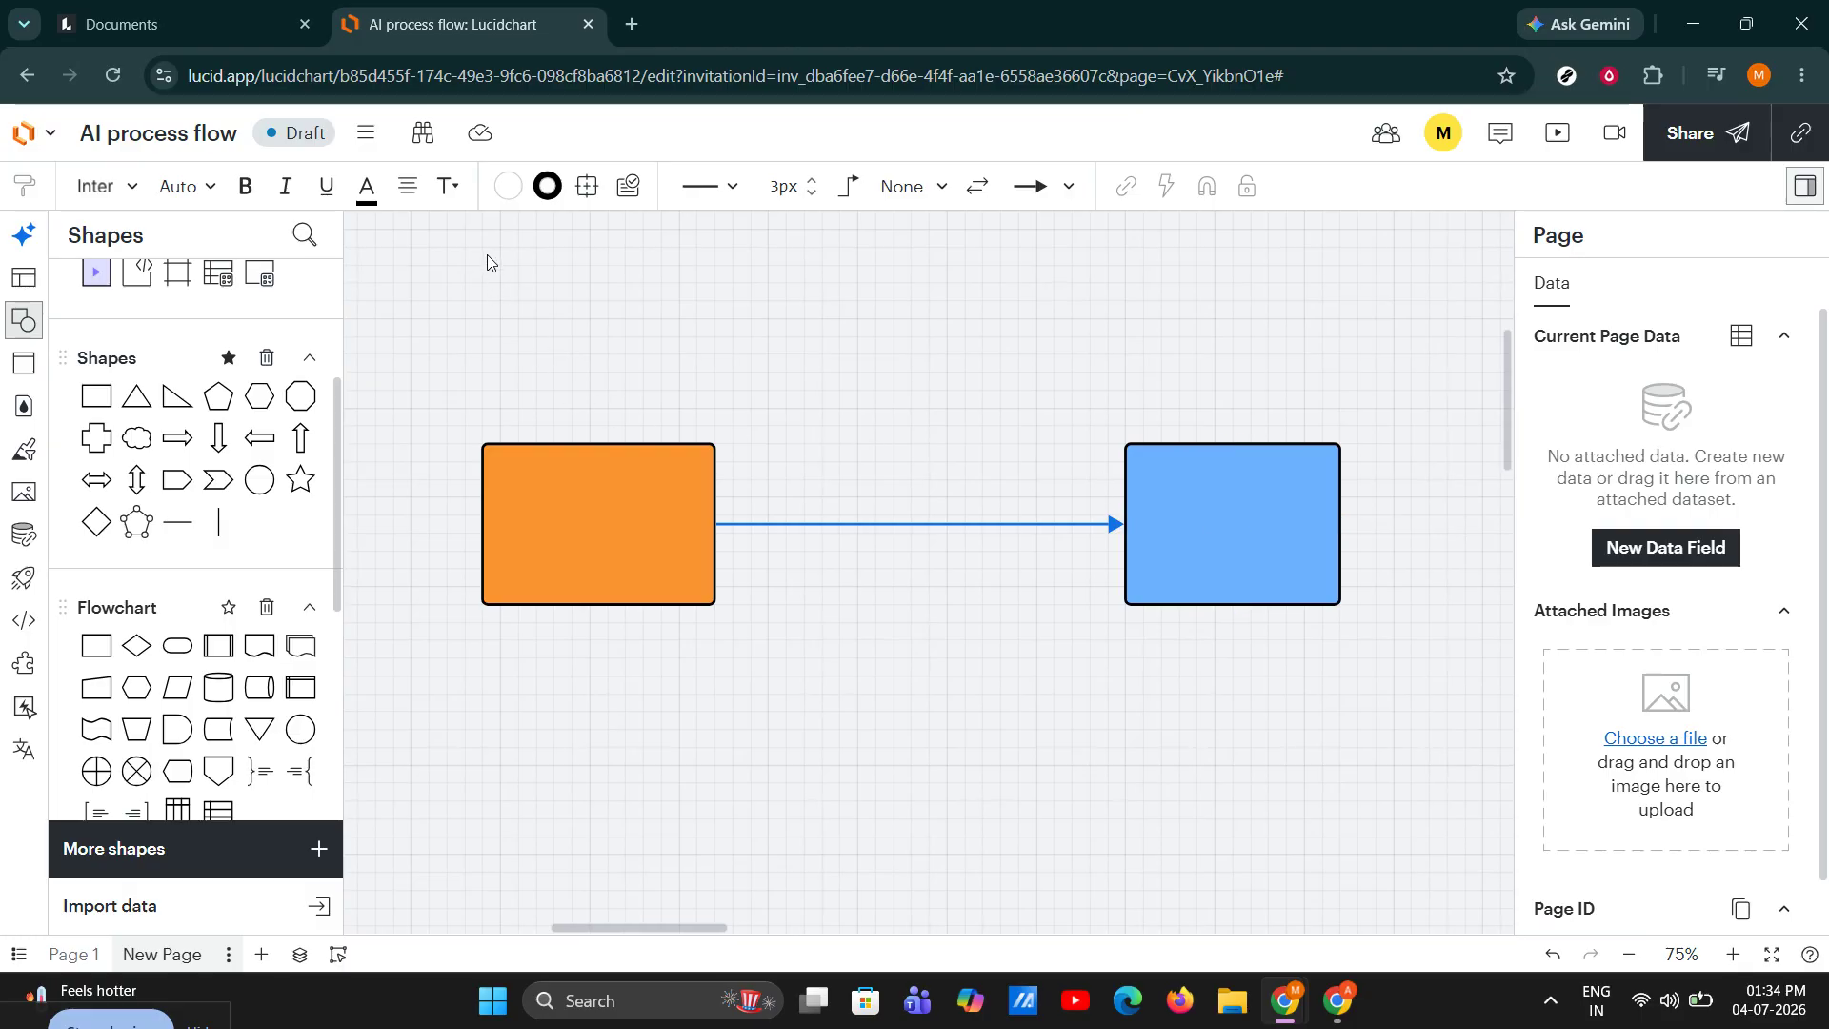
left_click(509, 185)
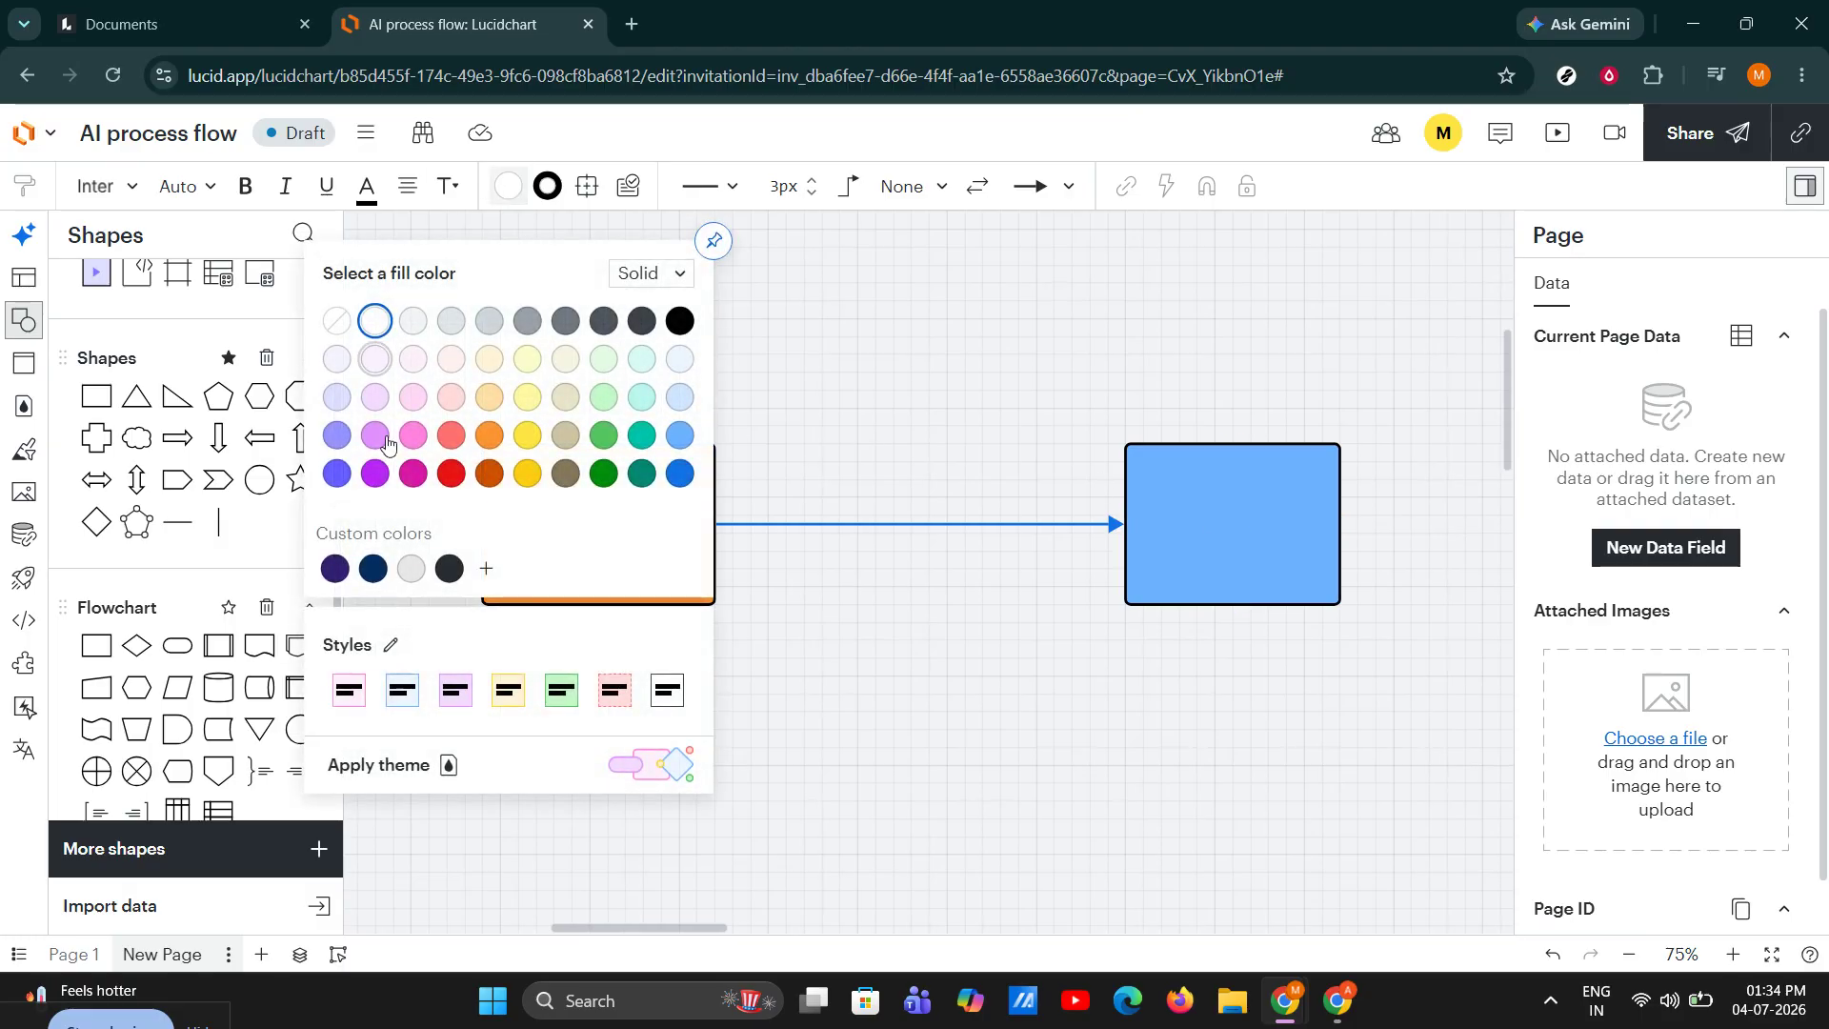
left_click(489, 435)
left_click(847, 440)
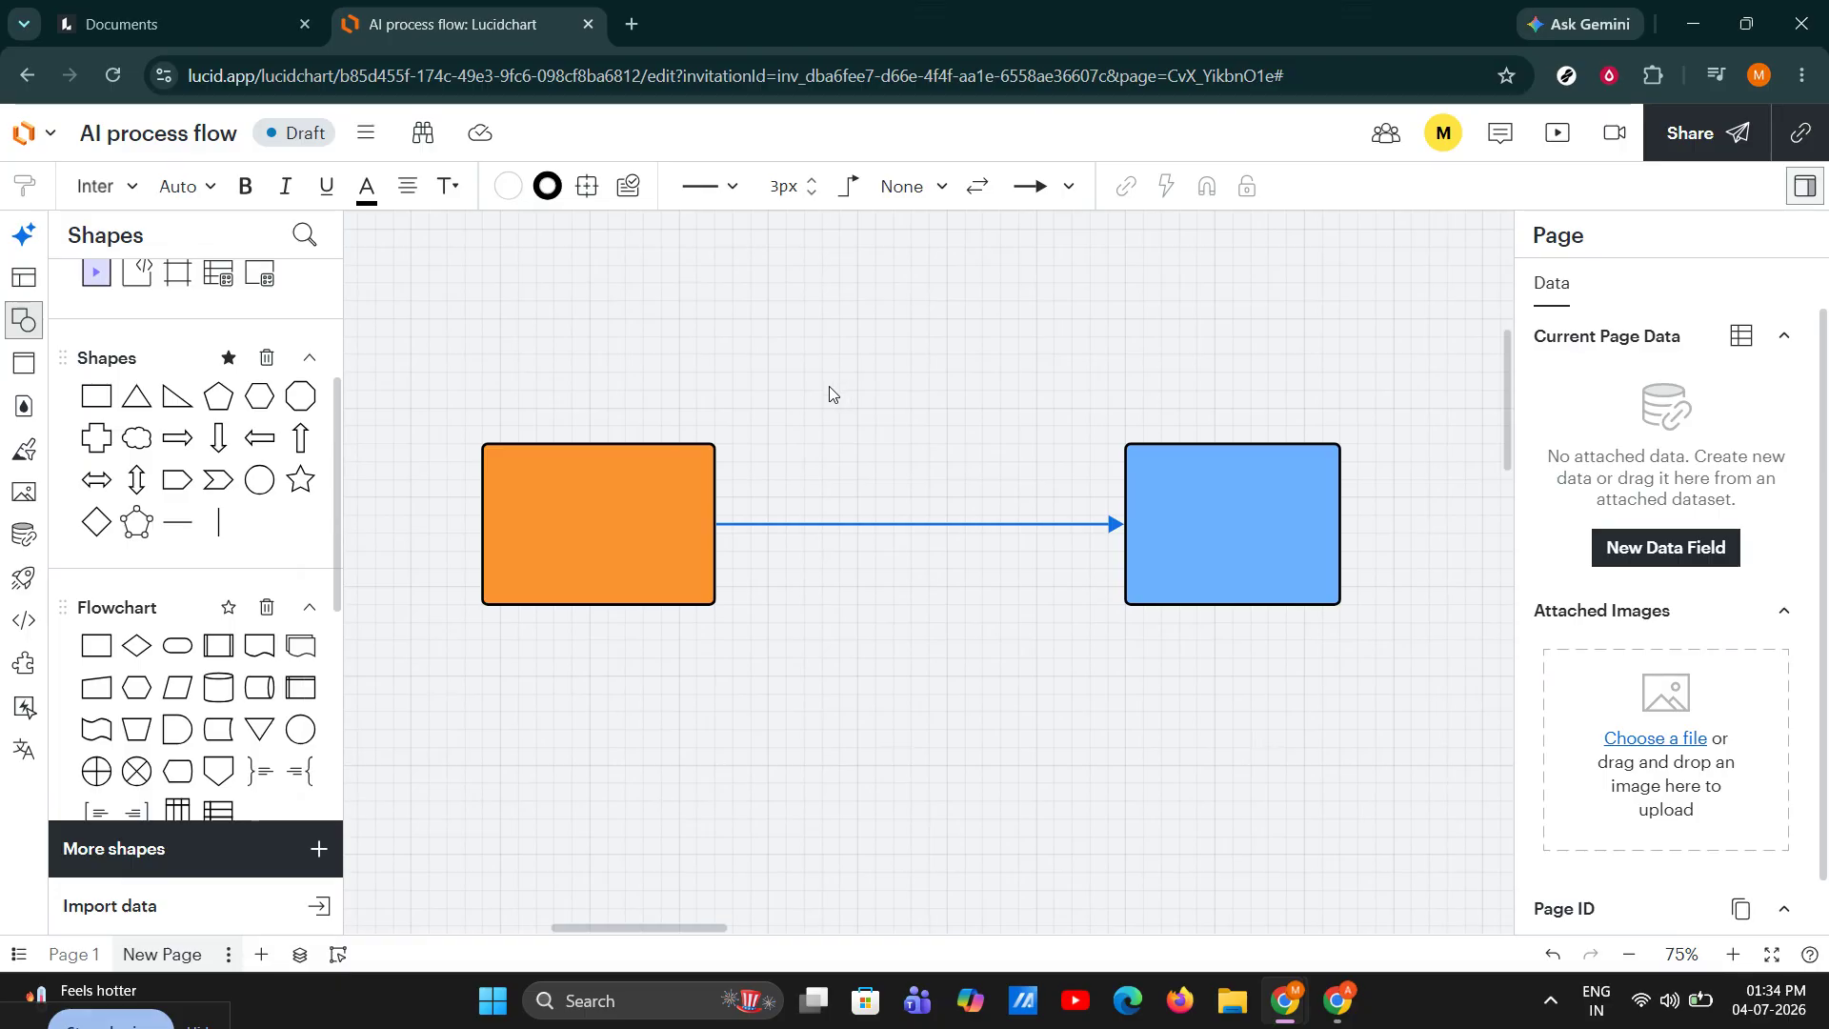
Step: Select the orange rectangle
left_click(655, 486)
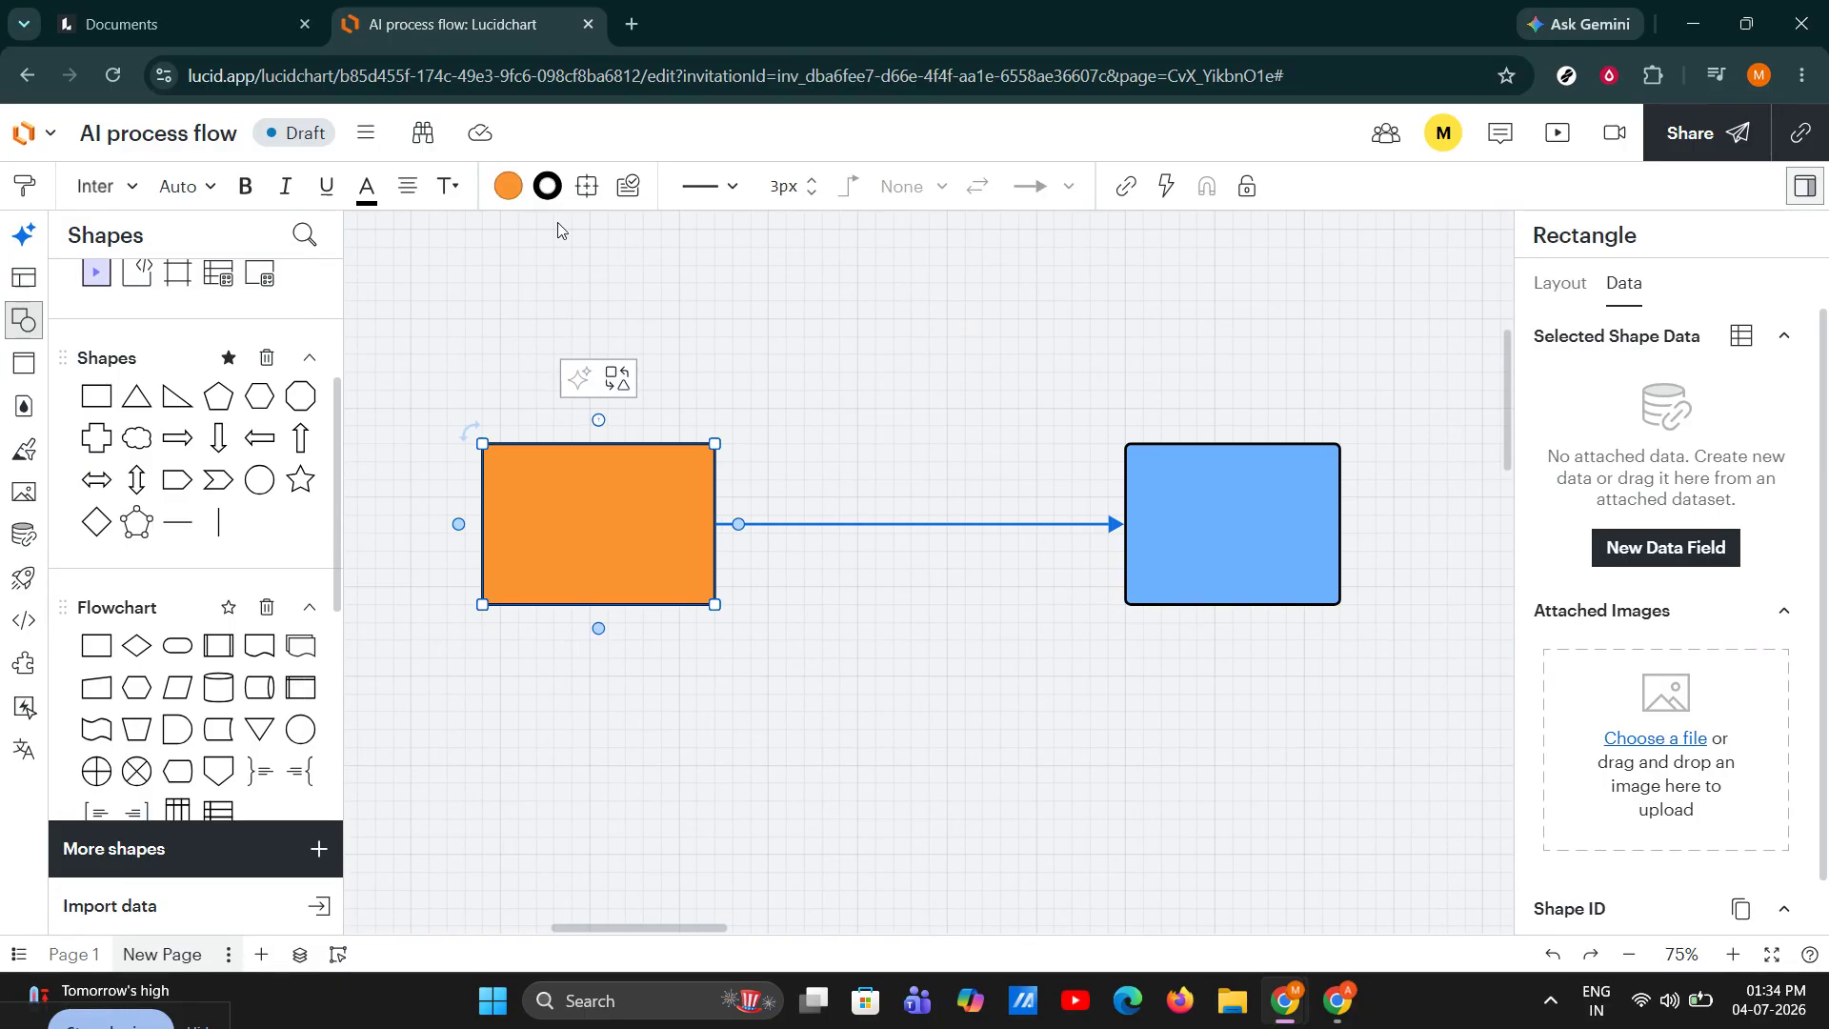